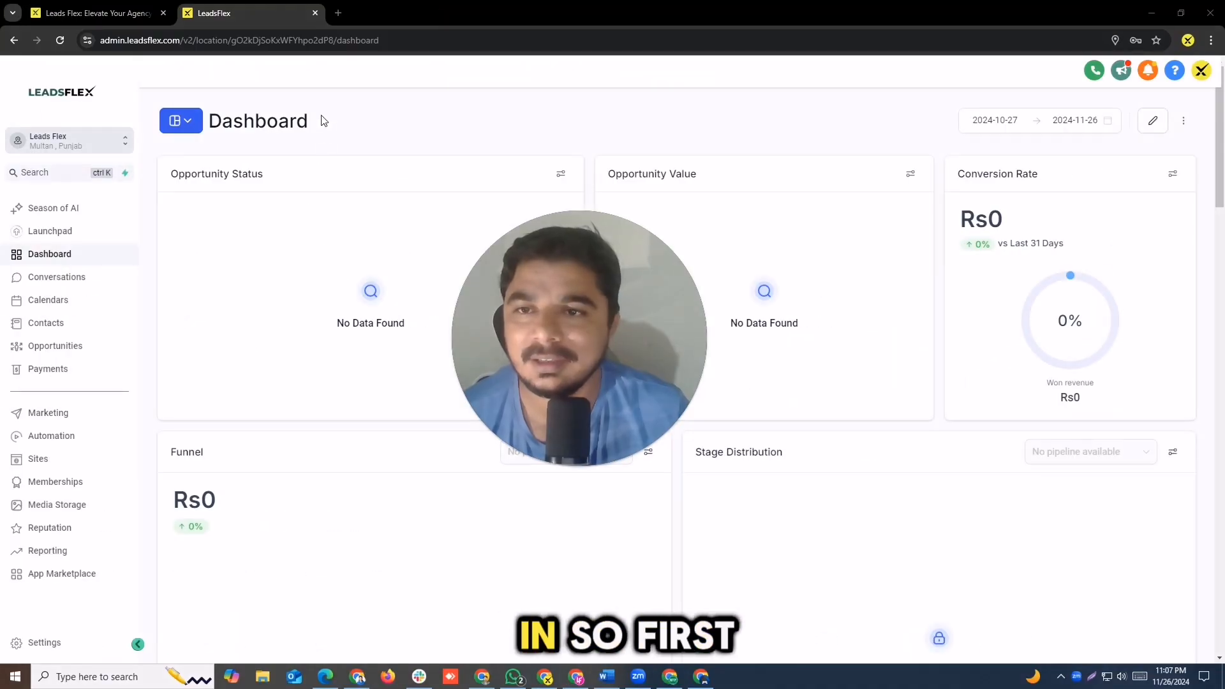
# Step: Create a new chat widget of the Live chat type in the Sites area
pyautogui.click(427, 118)
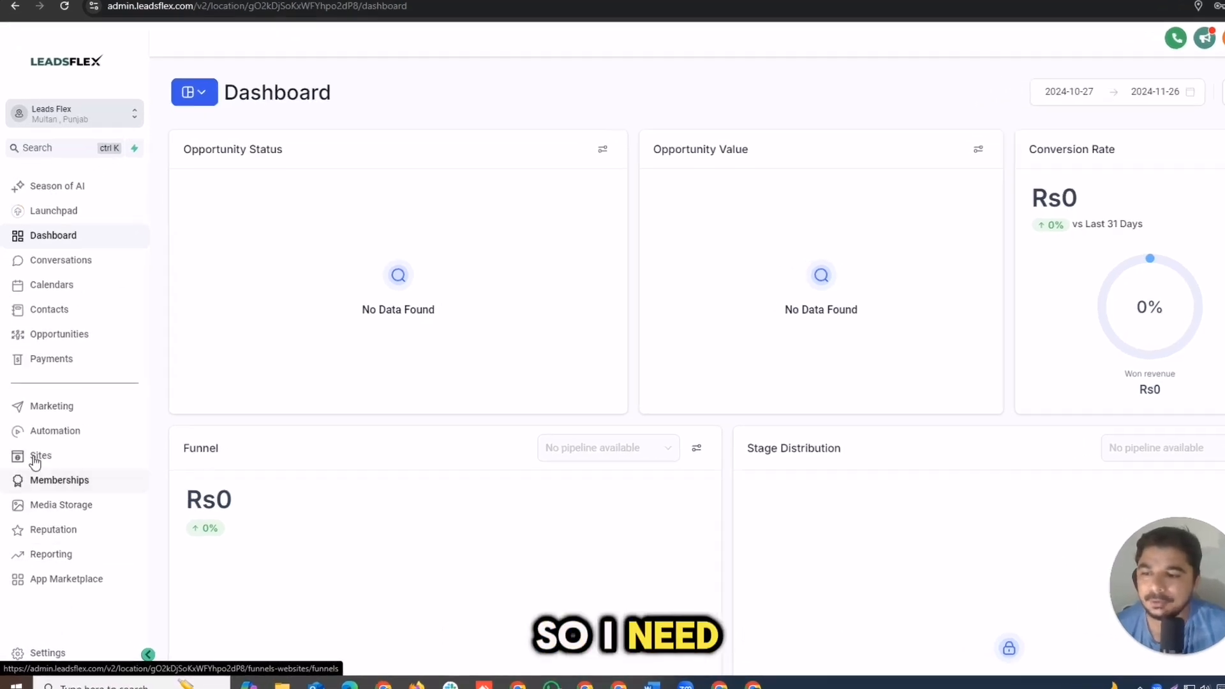
pyautogui.click(35, 456)
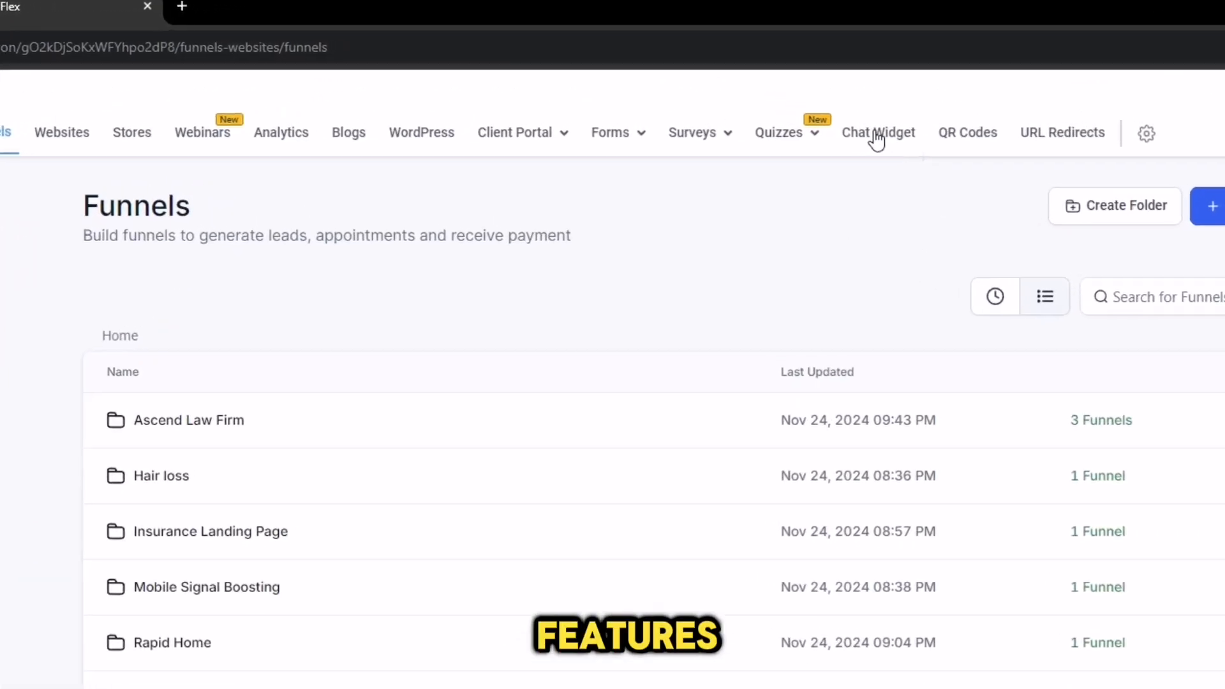
pyautogui.click(874, 134)
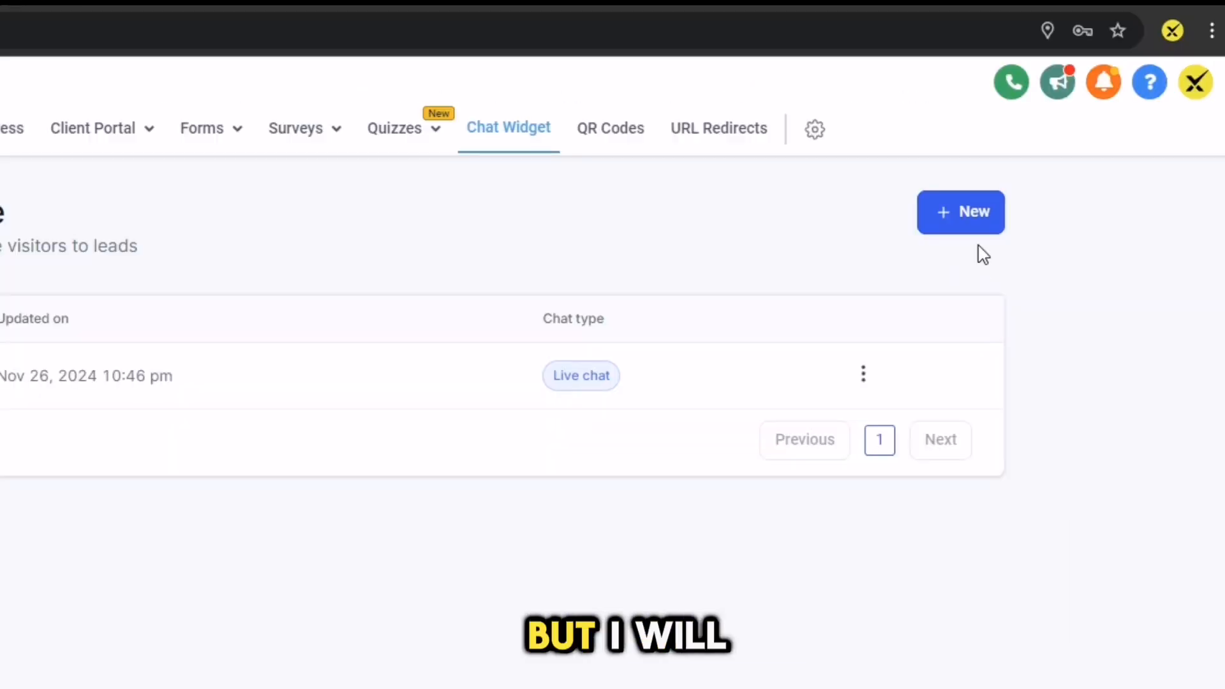
pyautogui.click(965, 214)
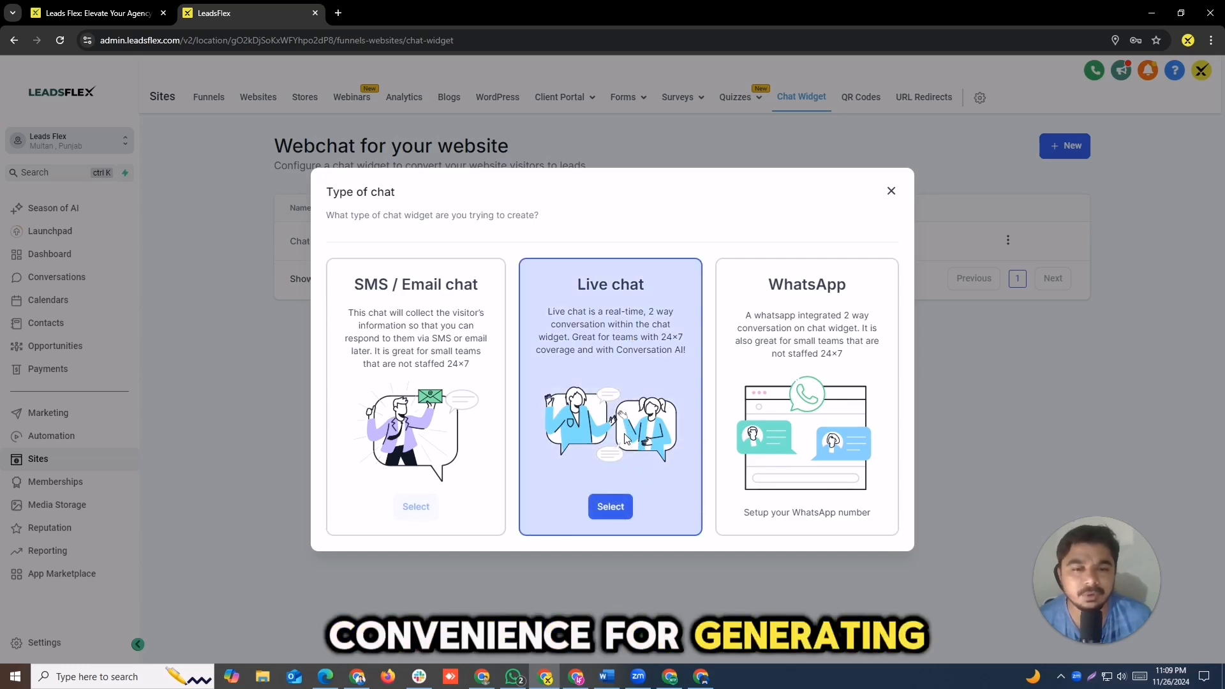
pyautogui.click(622, 509)
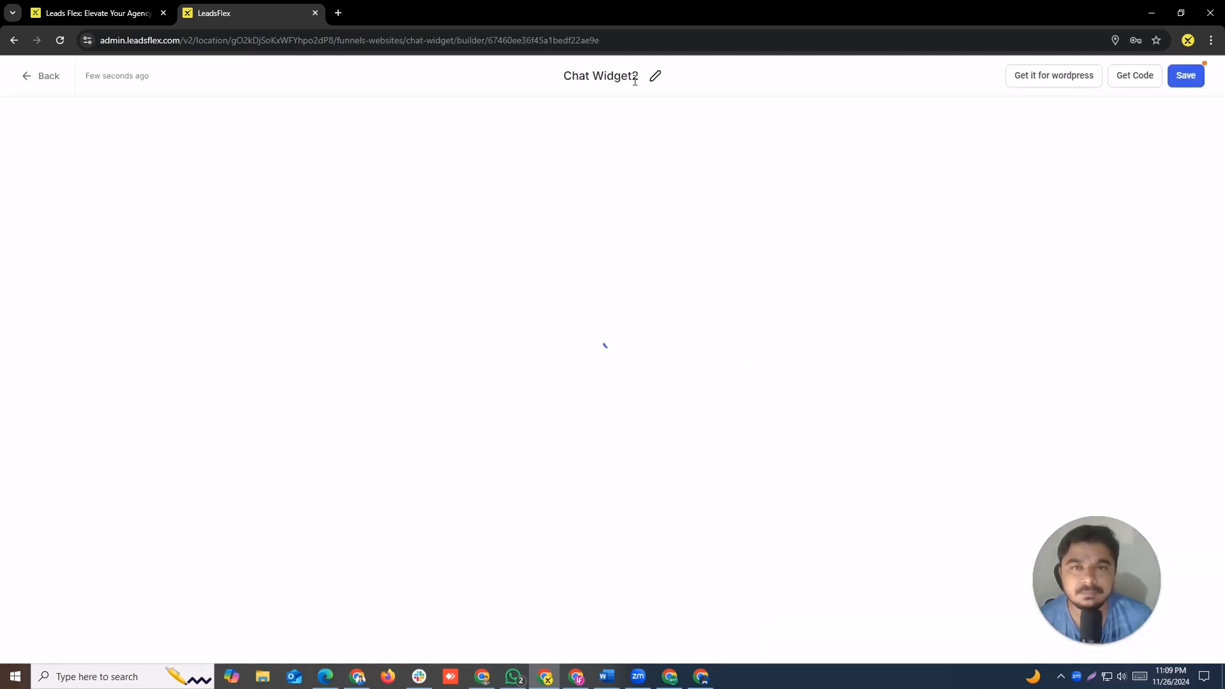
# Step: Rename the new chat widget as LeadsFlex and check the company website it is meant for
pyautogui.click(655, 76)
pyautogui.tripleClick(605, 76)
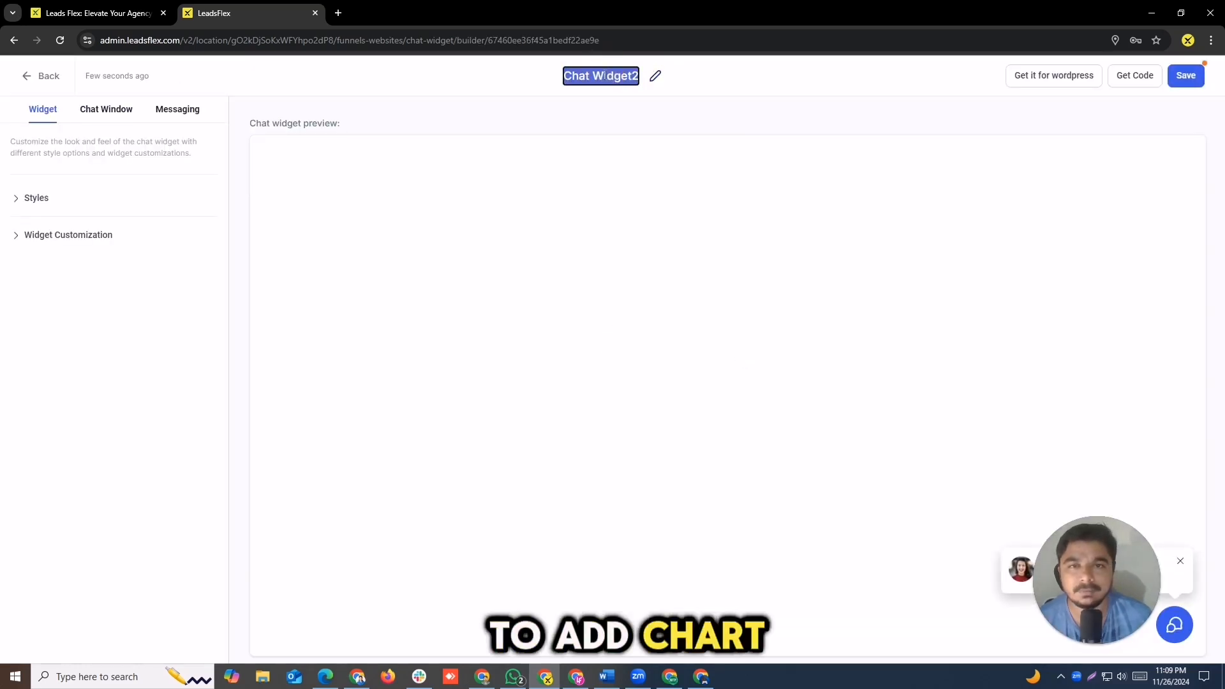
pyautogui.write('Leads')
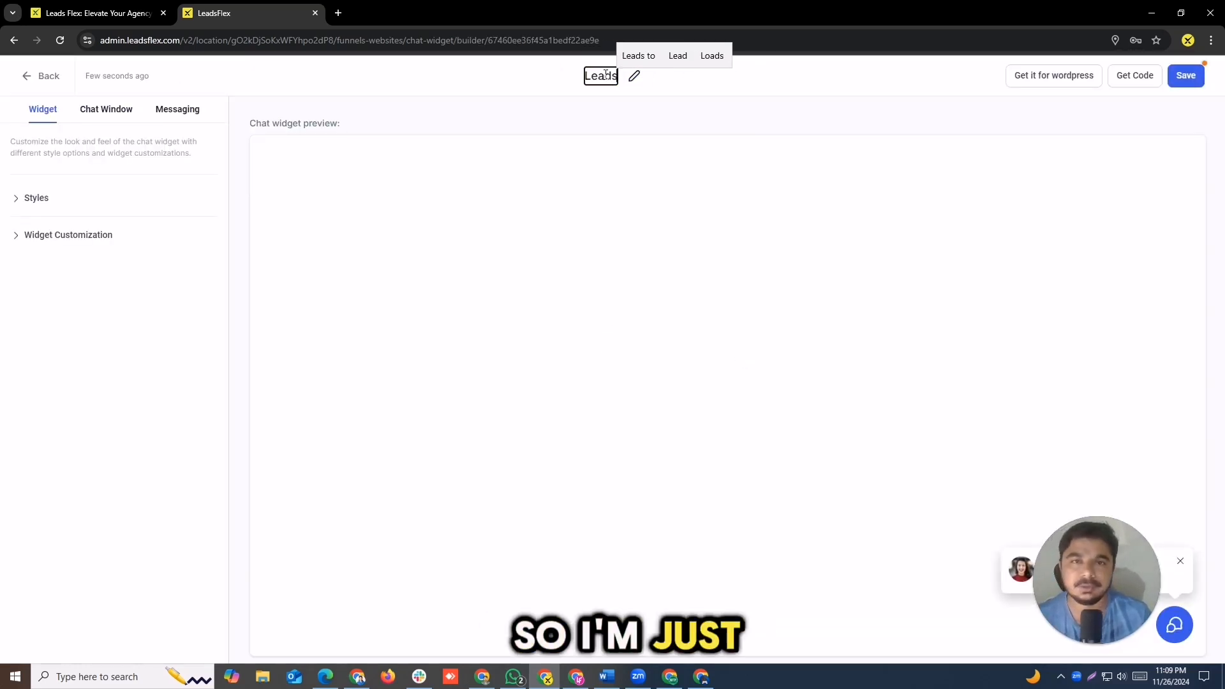
pyautogui.write('Flex')
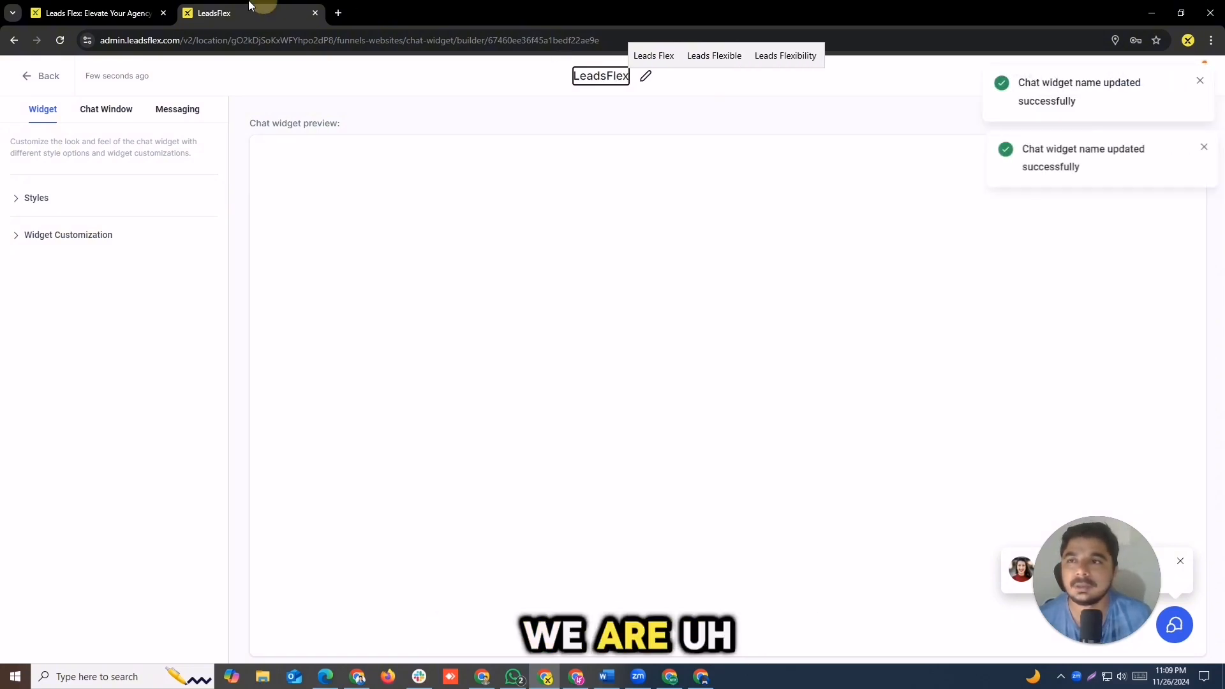
pyautogui.click(99, 12)
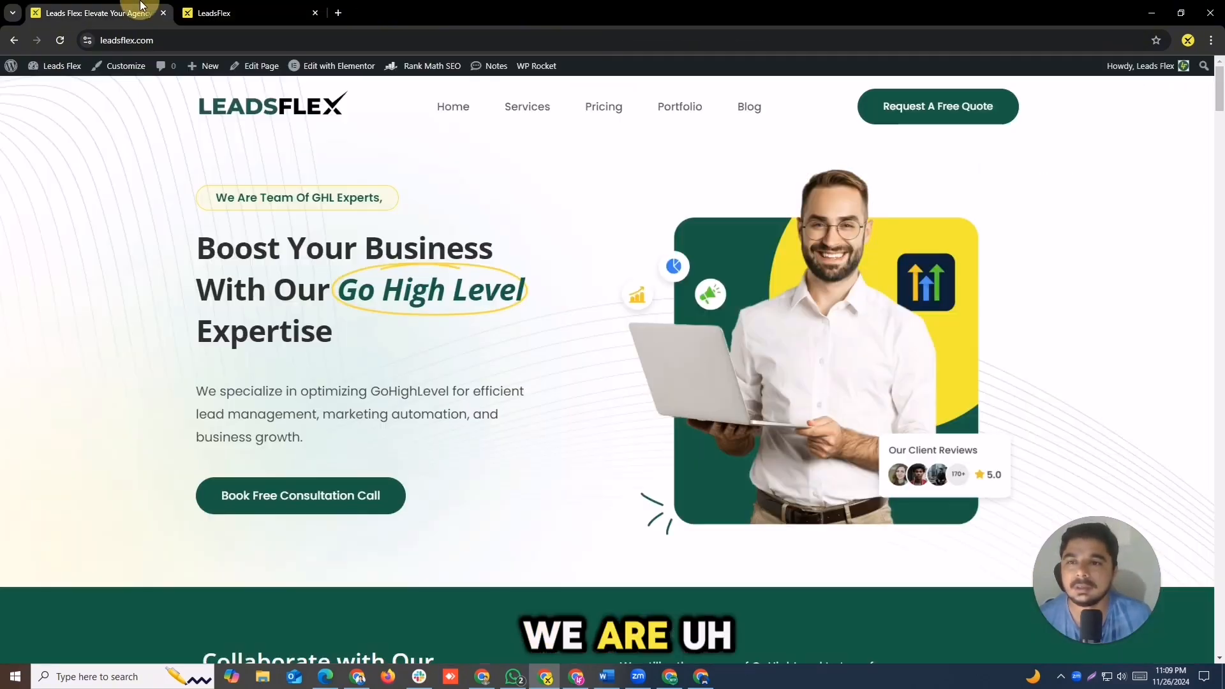
pyautogui.click(255, 13)
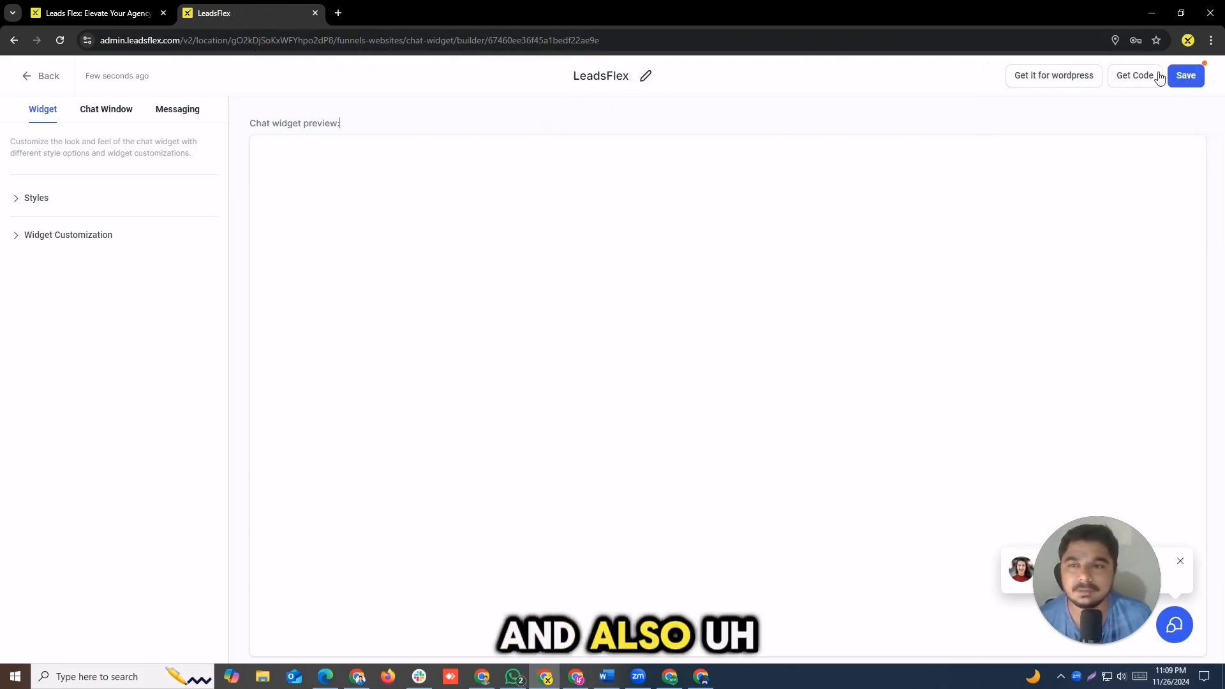
# Step: Try the green and orange themes in the widget's style settings and expand the chat preview to compare them
pyautogui.click(15, 198)
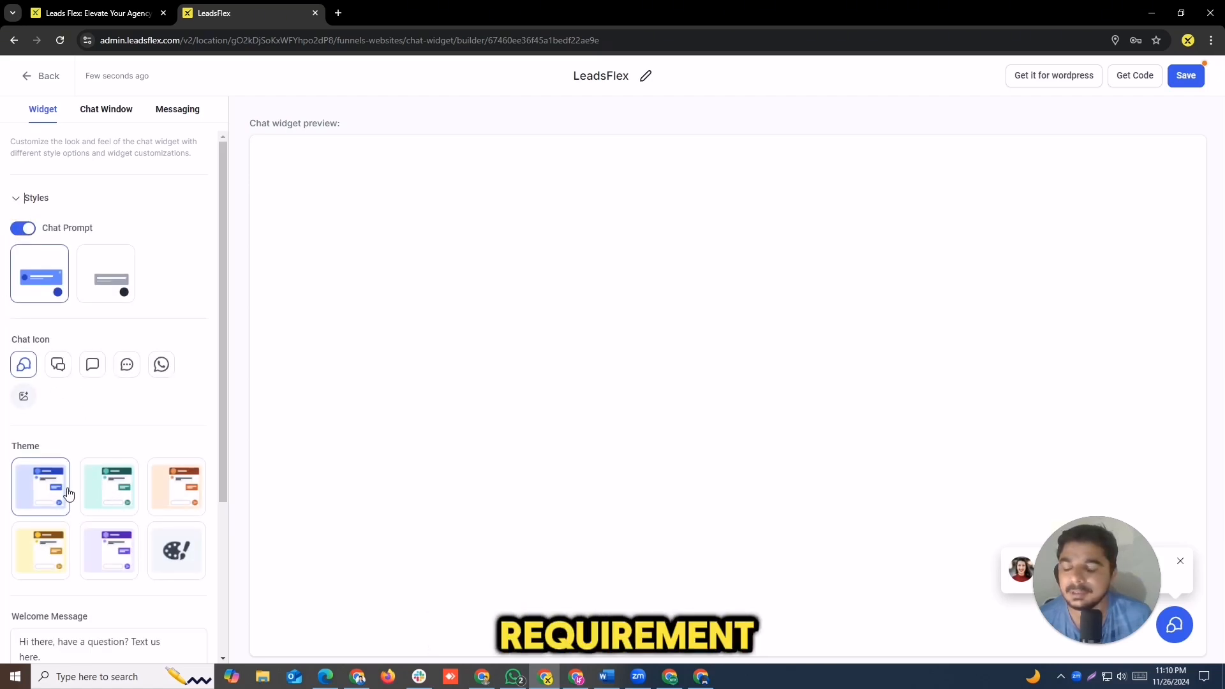
pyautogui.moveTo(227, 428); pyautogui.dragTo(222, 474)
pyautogui.click(116, 434)
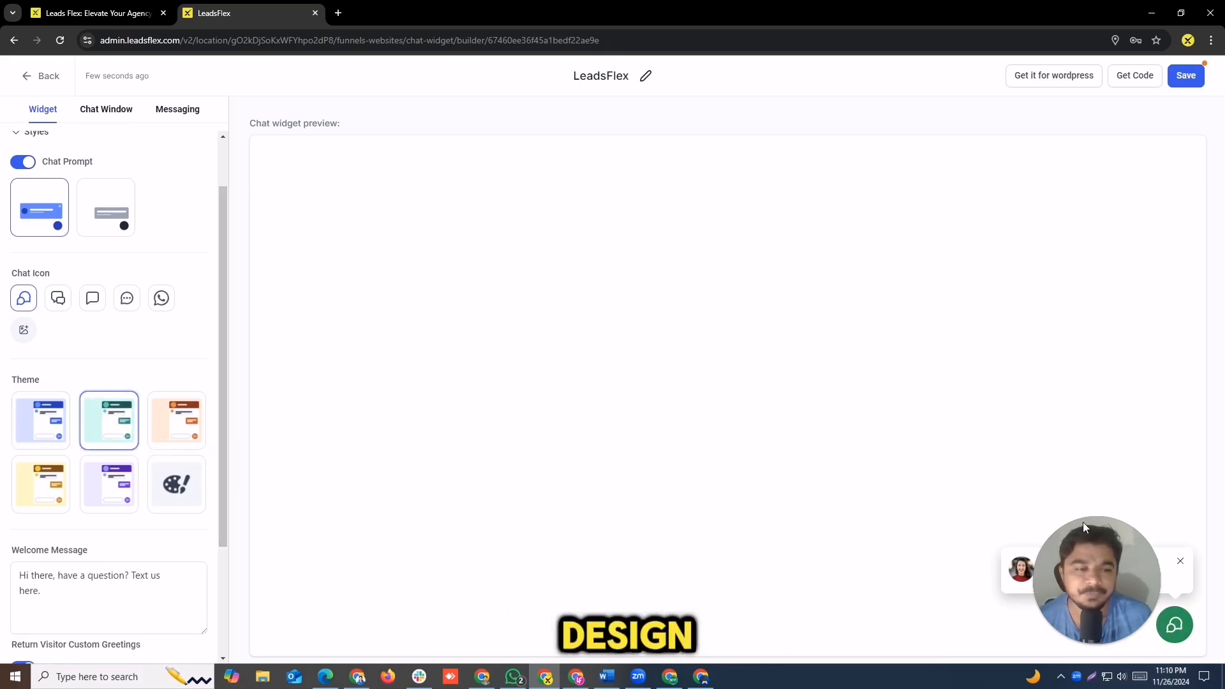
pyautogui.moveTo(1085, 555); pyautogui.dragTo(700, 571)
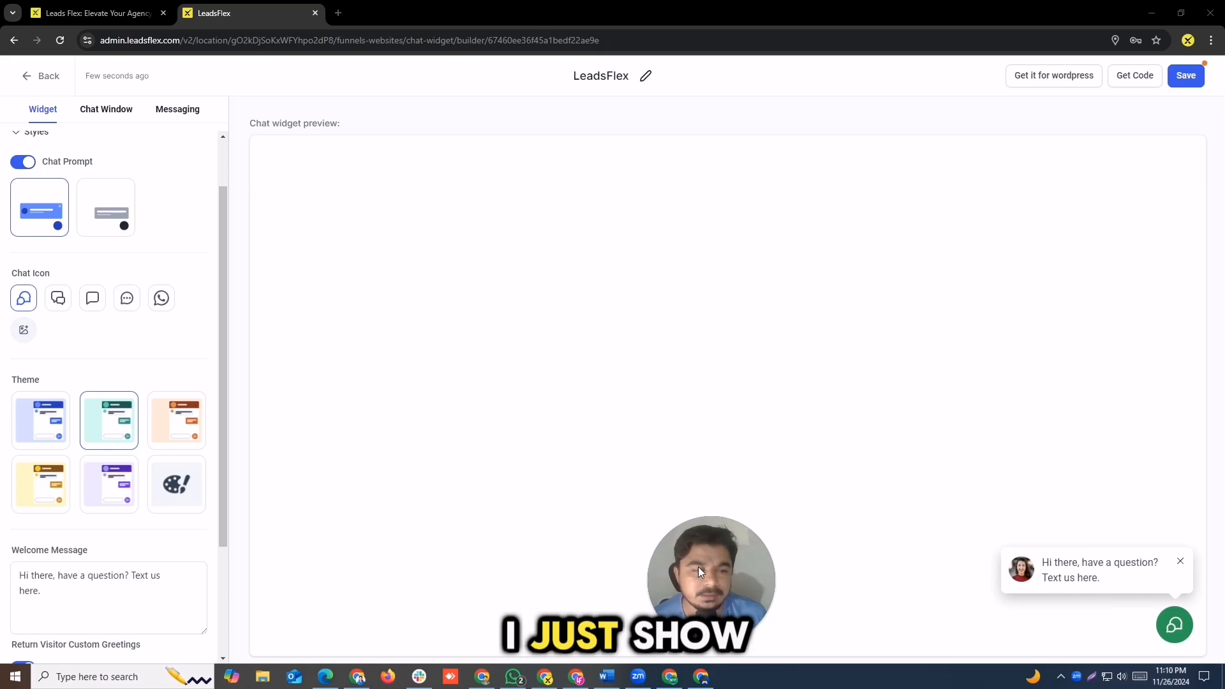
pyautogui.click(1096, 578)
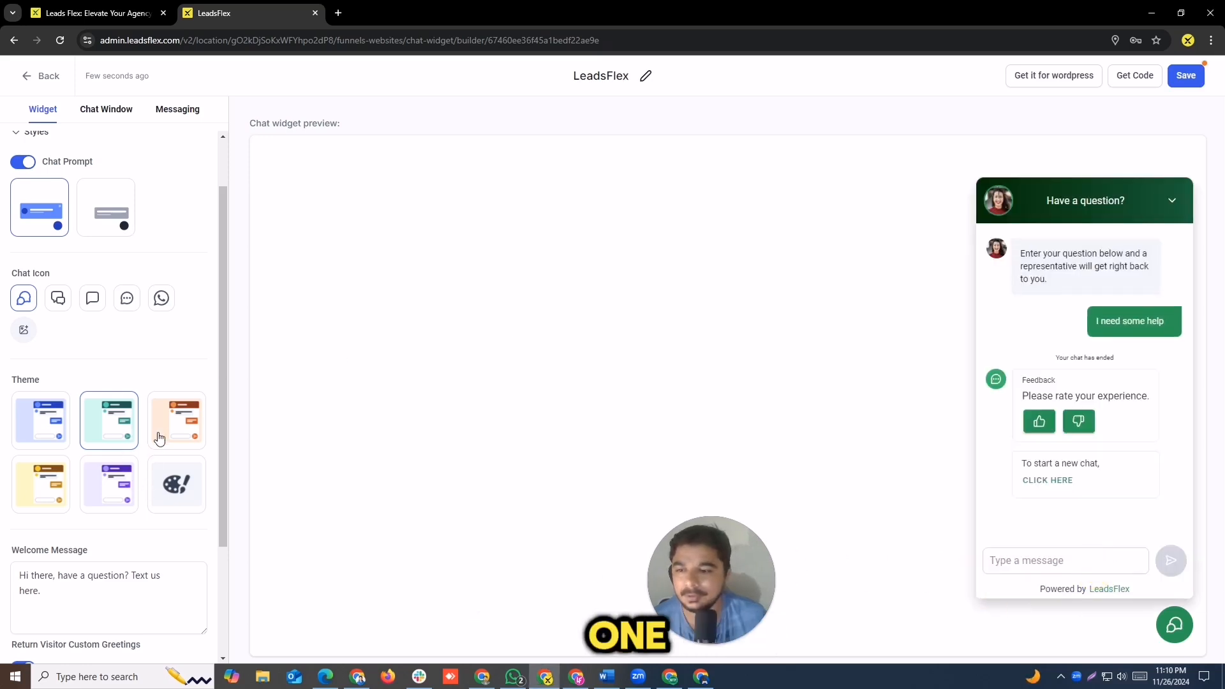
pyautogui.click(177, 424)
pyautogui.click(109, 424)
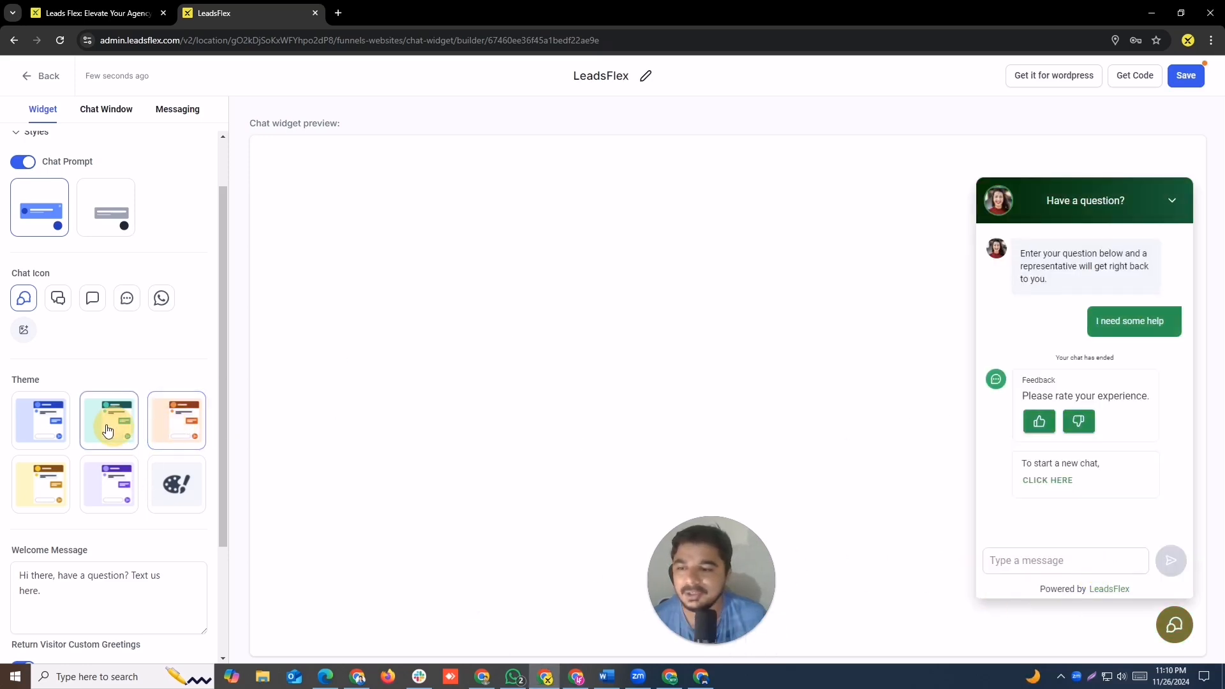
# Step: Switch the widget to the custom color theme and look over its custom color options
pyautogui.click(170, 497)
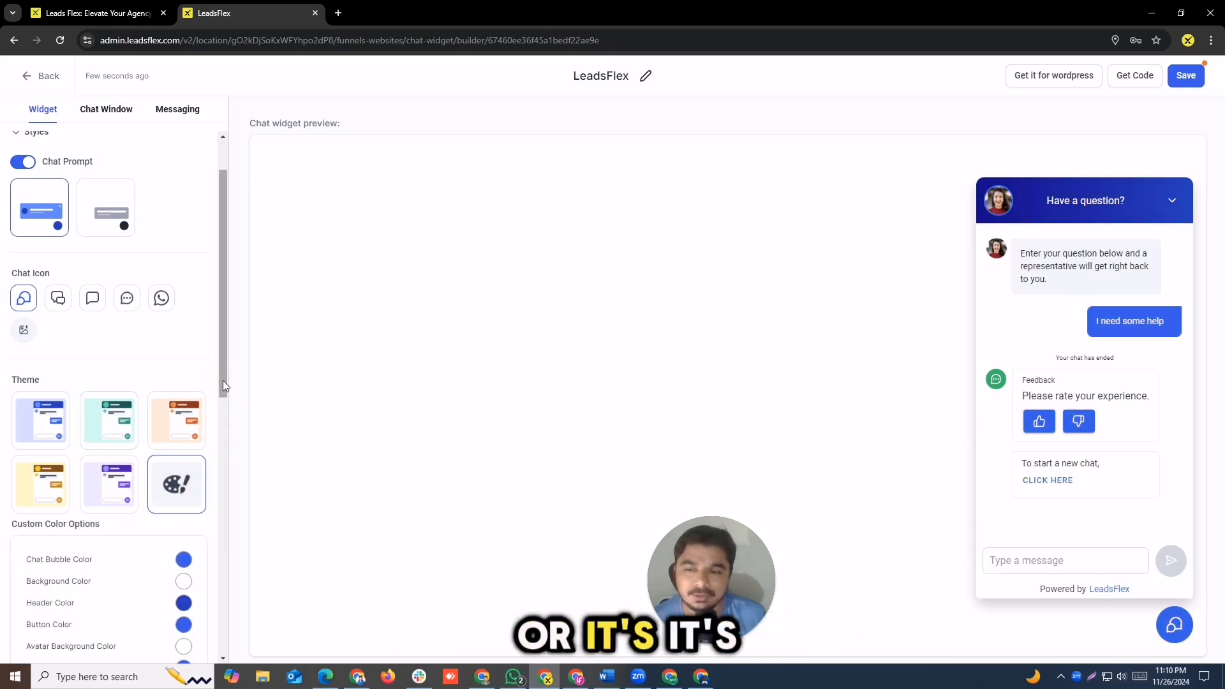
pyautogui.moveTo(223, 380); pyautogui.dragTo(223, 422)
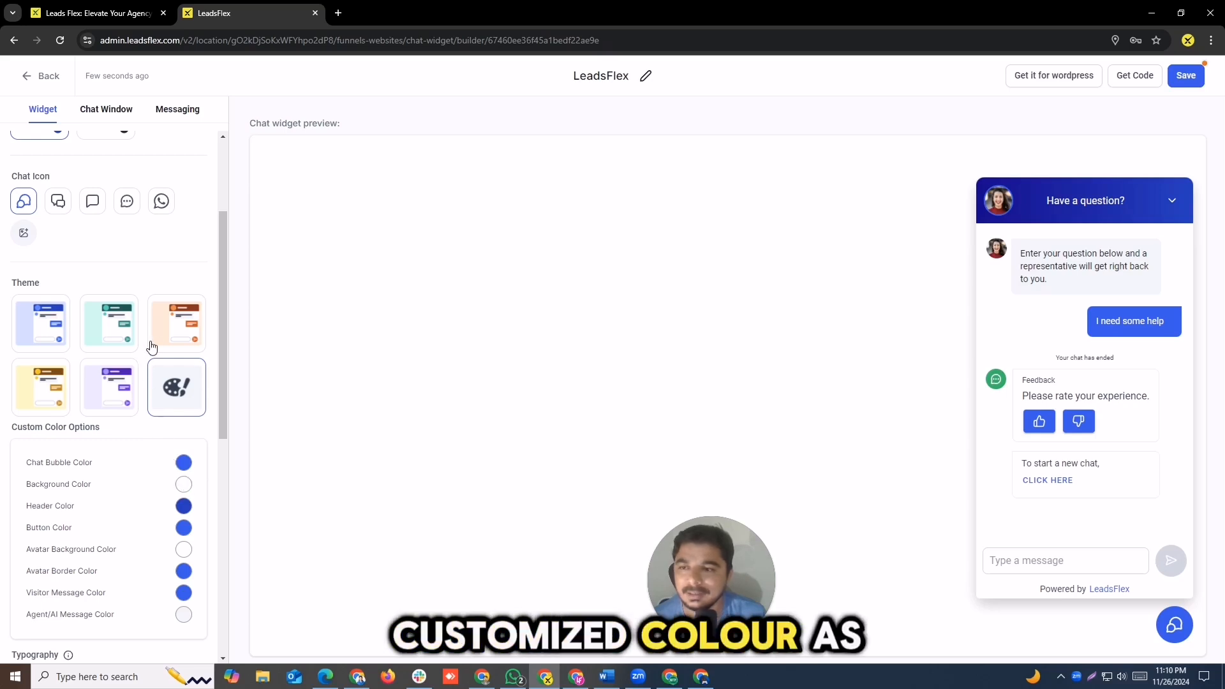
pyautogui.scroll(3, 100, 358)
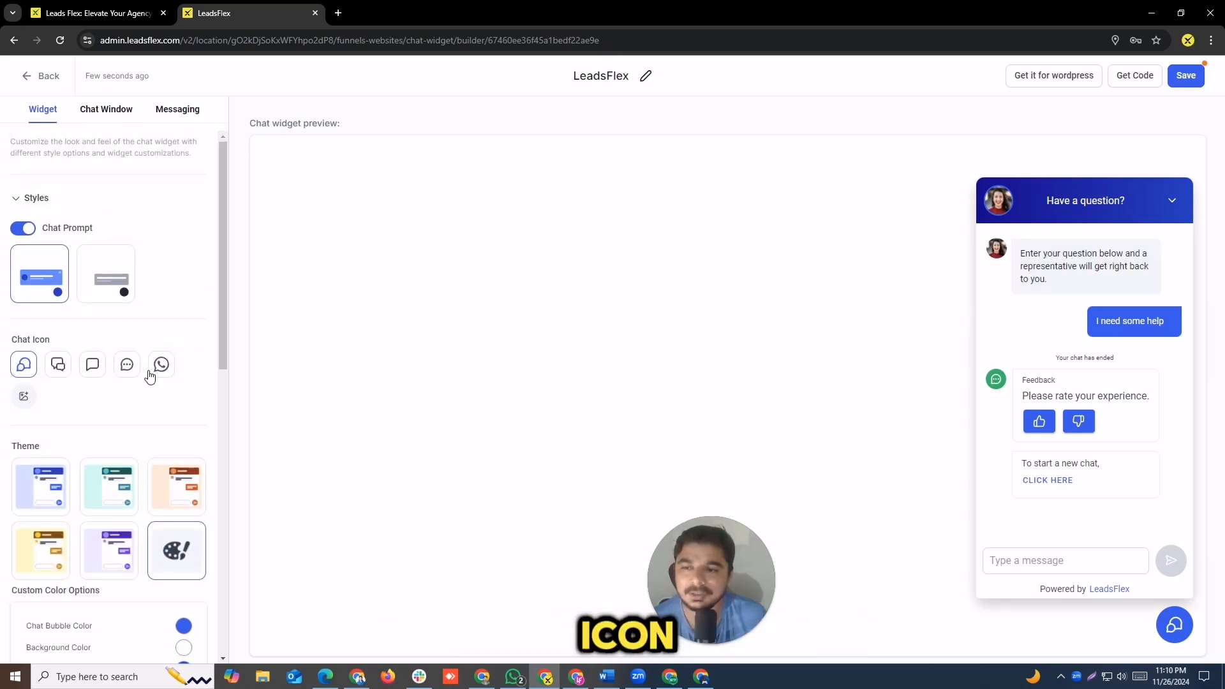
# Step: Review the chat window's title and intro, business office hours and live chat closed settings
pyautogui.click(95, 118)
pyautogui.click(41, 199)
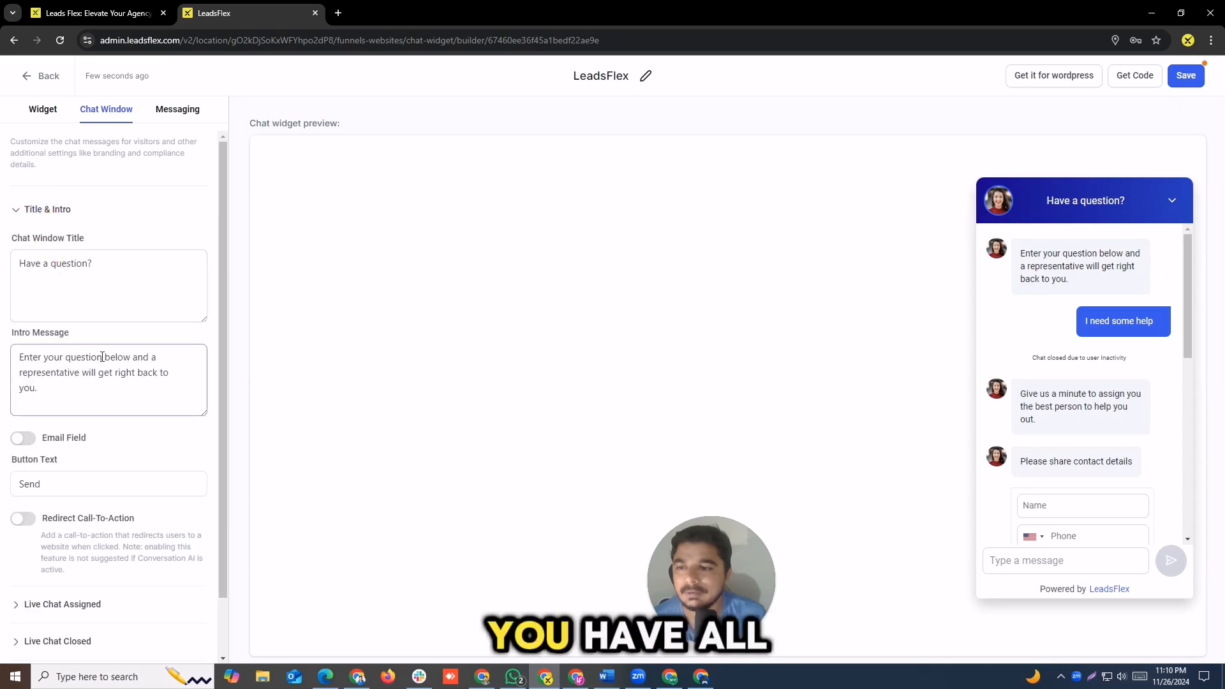
pyautogui.moveTo(224, 248); pyautogui.dragTo(221, 335)
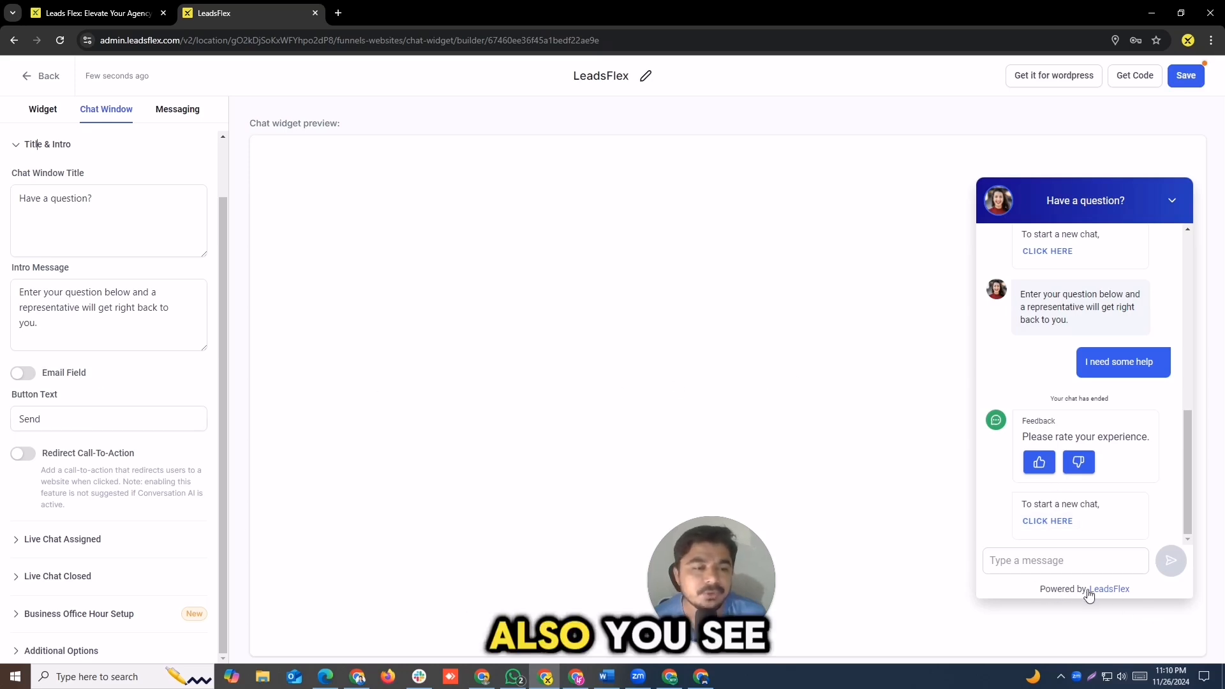
pyautogui.click(65, 618)
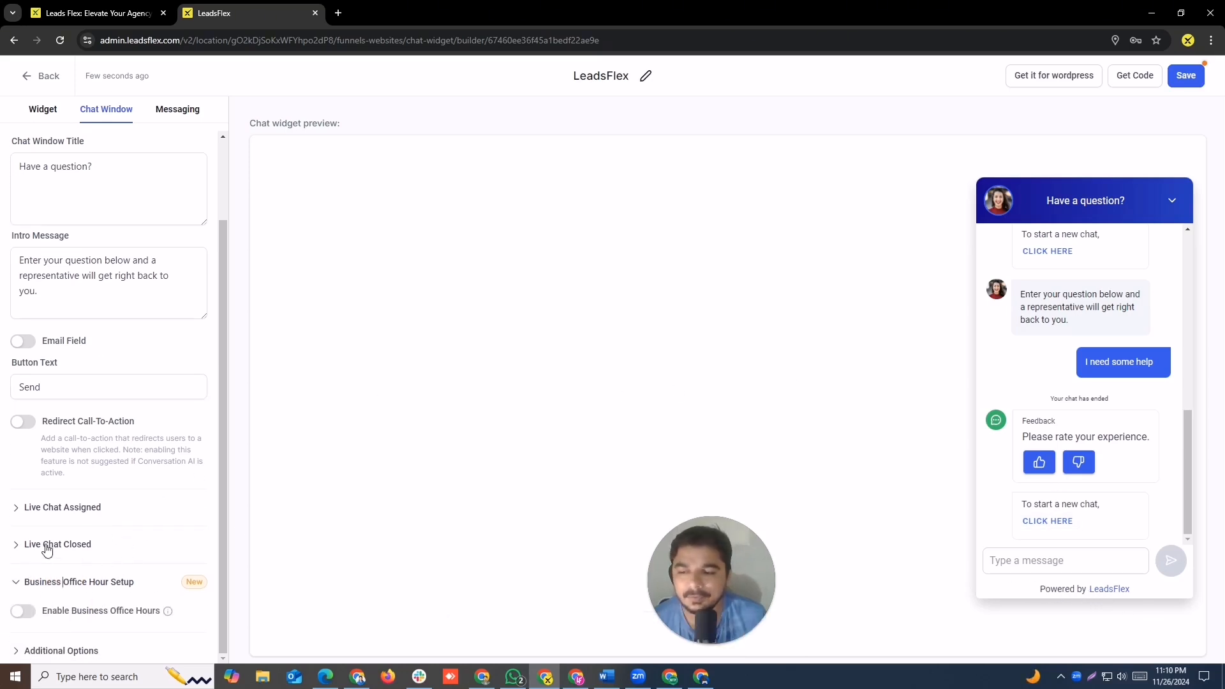
pyautogui.click(46, 546)
pyautogui.scroll(-3, 166, 514)
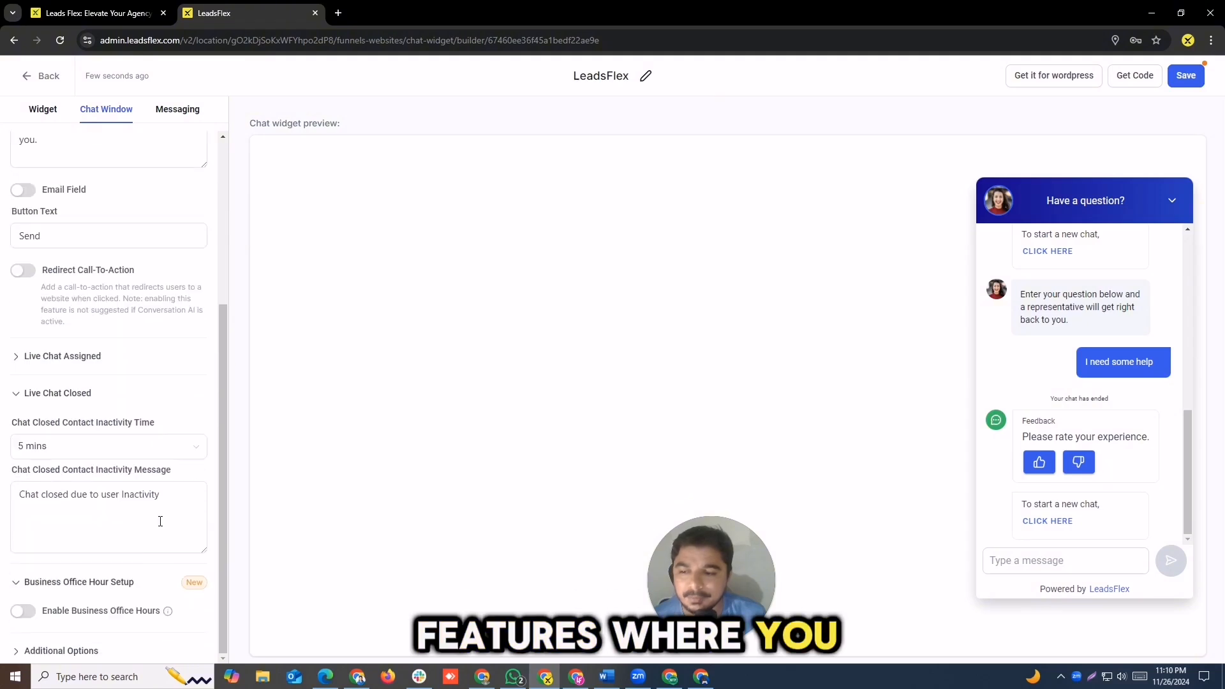
# Step: Review the chat window's additional options, including the agency branding title and display name
pyautogui.click(67, 651)
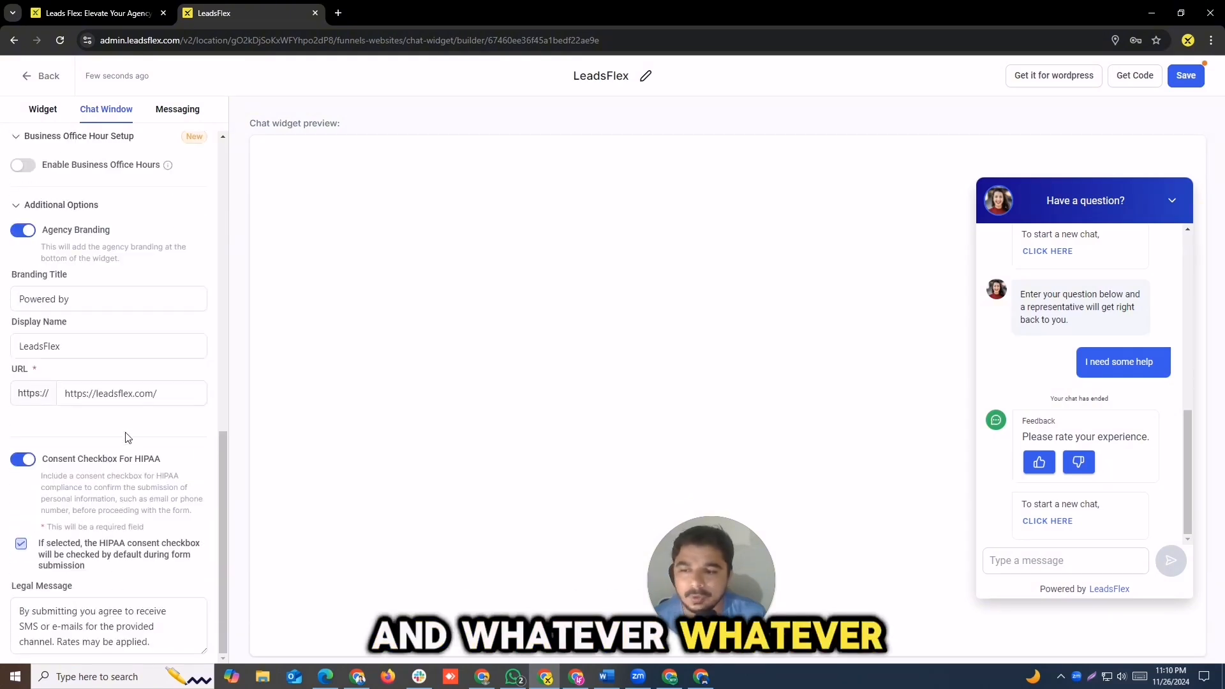
pyautogui.moveTo(76, 300); pyautogui.dragTo(14, 298)
pyautogui.click(72, 345)
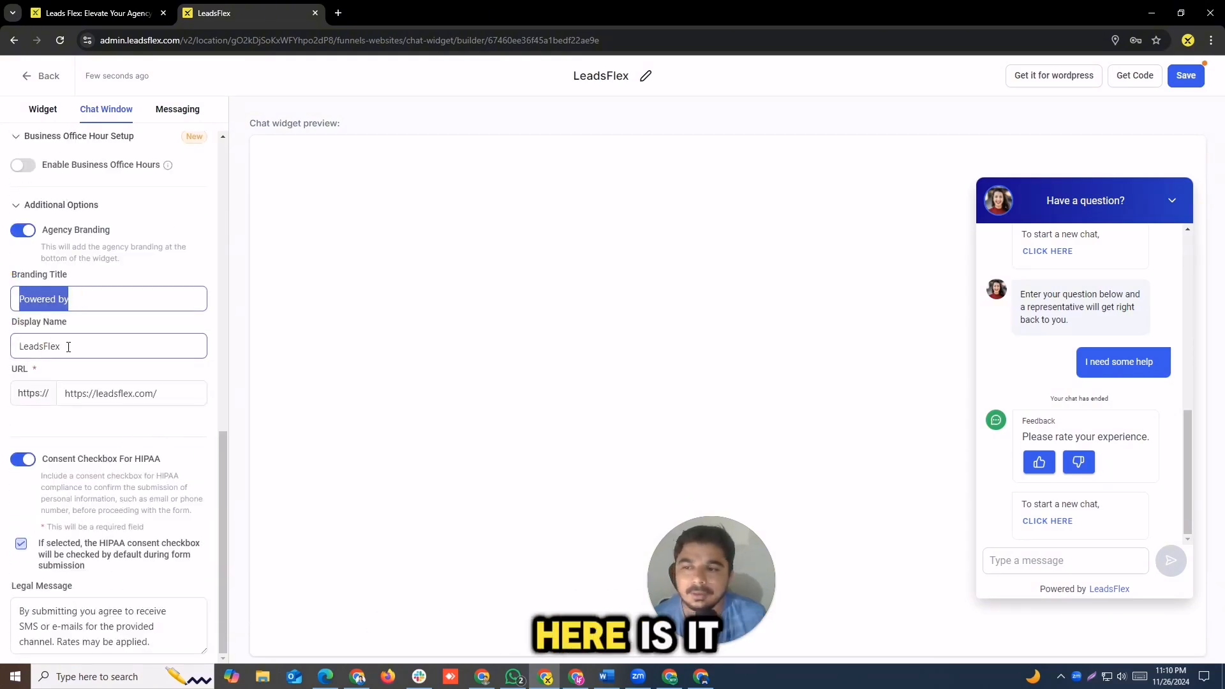
pyautogui.moveTo(73, 346); pyautogui.dragTo(29, 346)
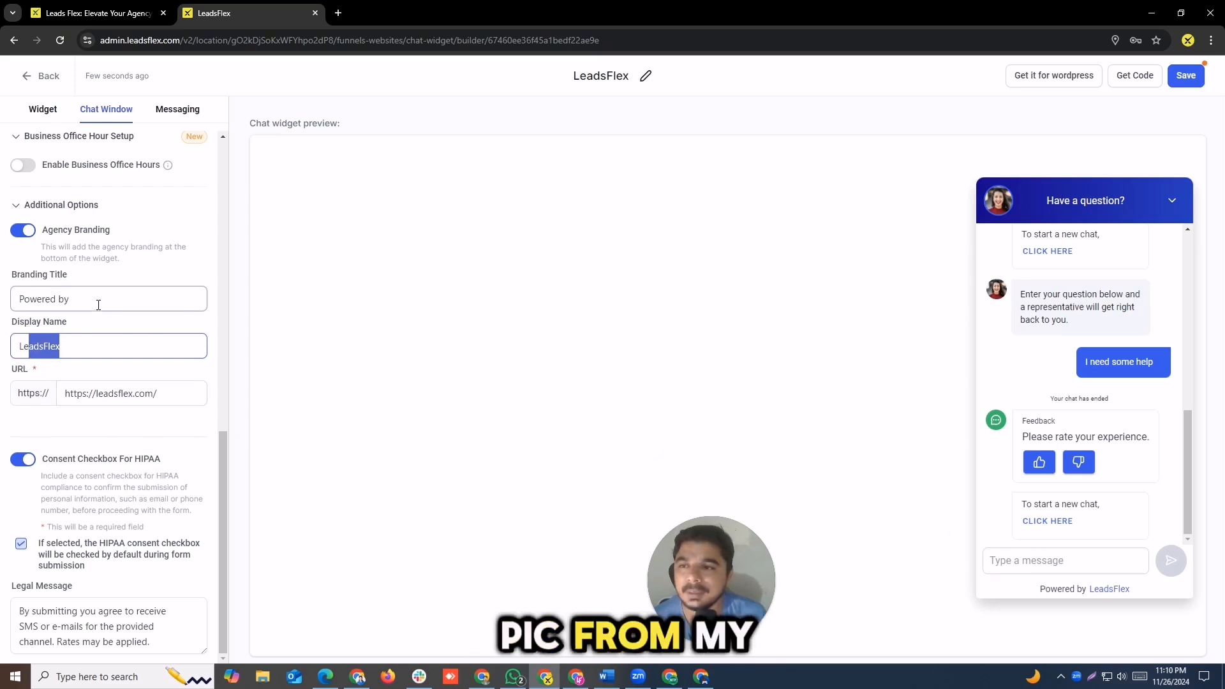
pyautogui.scroll(10, 98, 306)
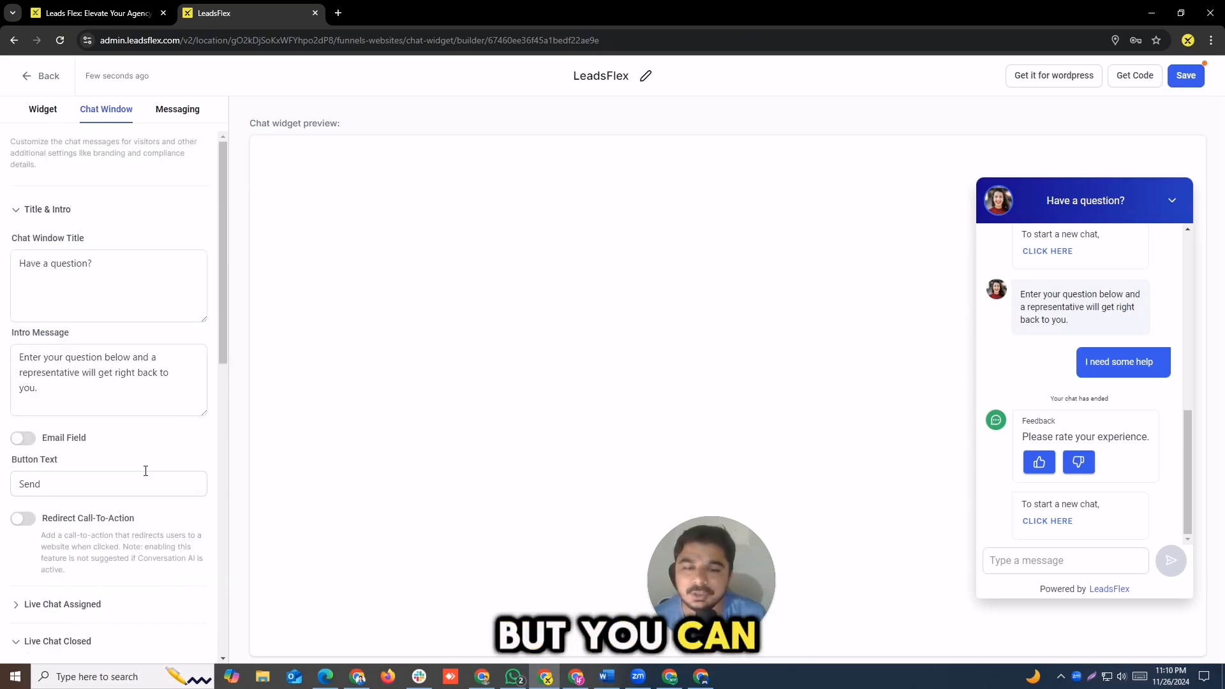
# Step: Review the acknowledgement, feedback and chat ended messages in the widget's messaging settings
pyautogui.click(176, 112)
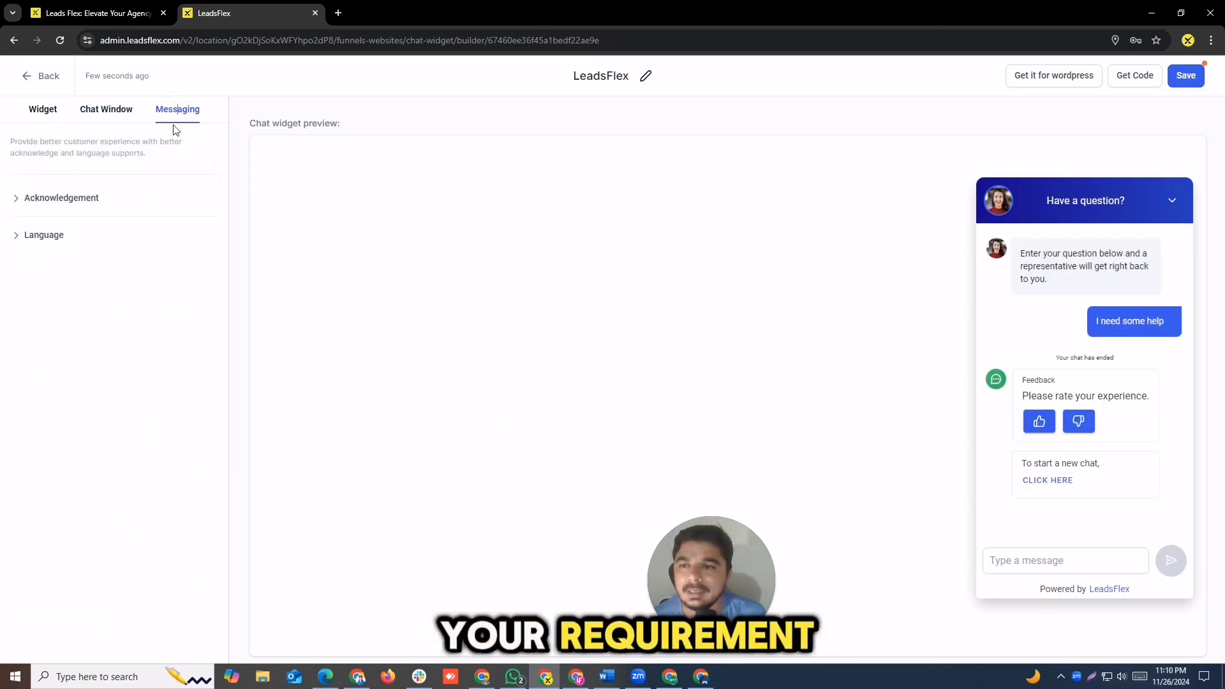
pyautogui.click(74, 200)
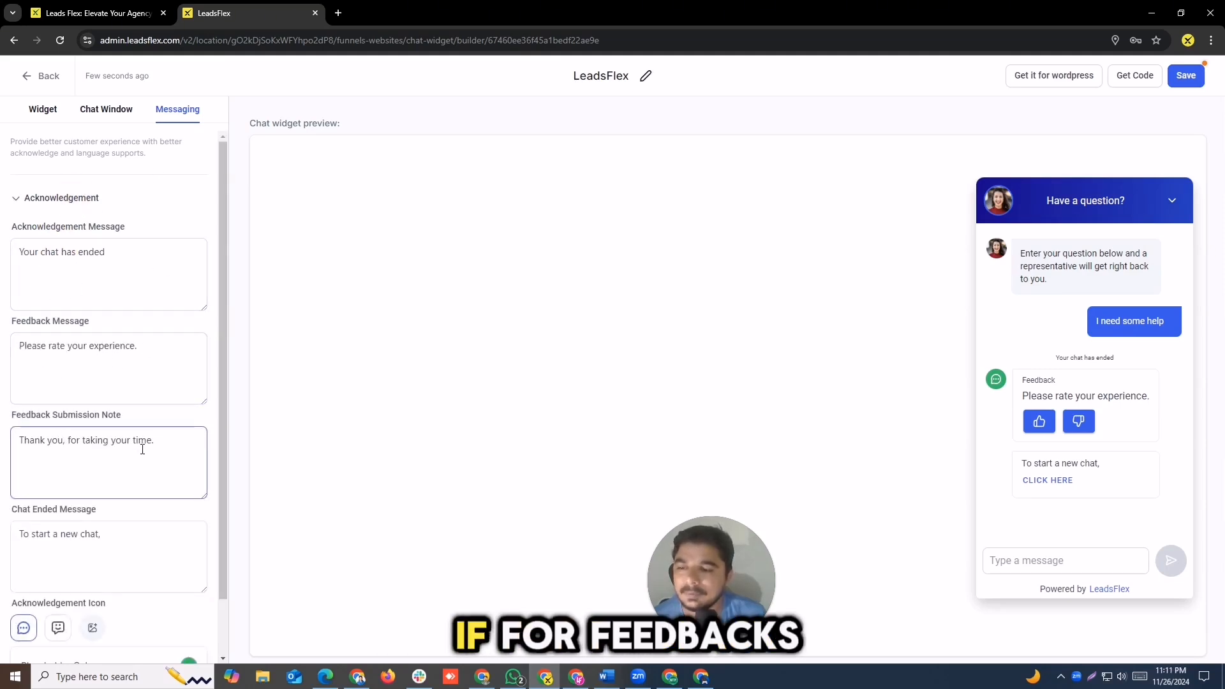
pyautogui.moveTo(219, 356); pyautogui.dragTo(217, 414)
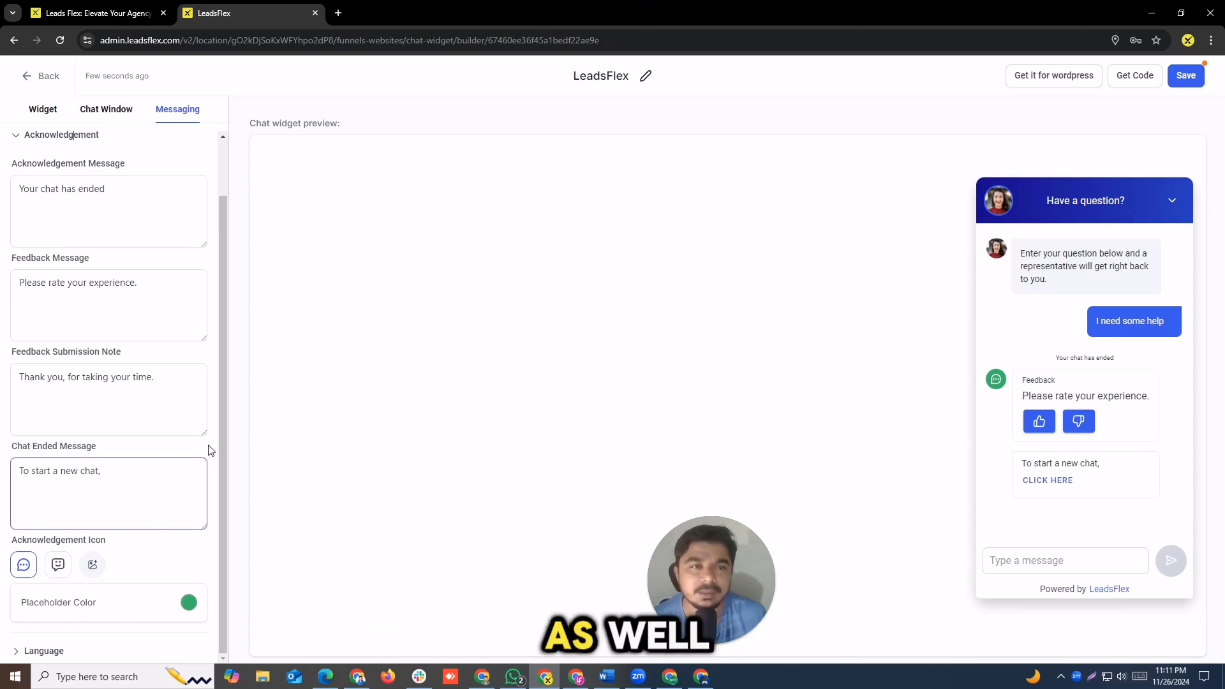
# Step: Save the LeadsFlex chat widget and return to the list of chat widgets
pyautogui.click(41, 112)
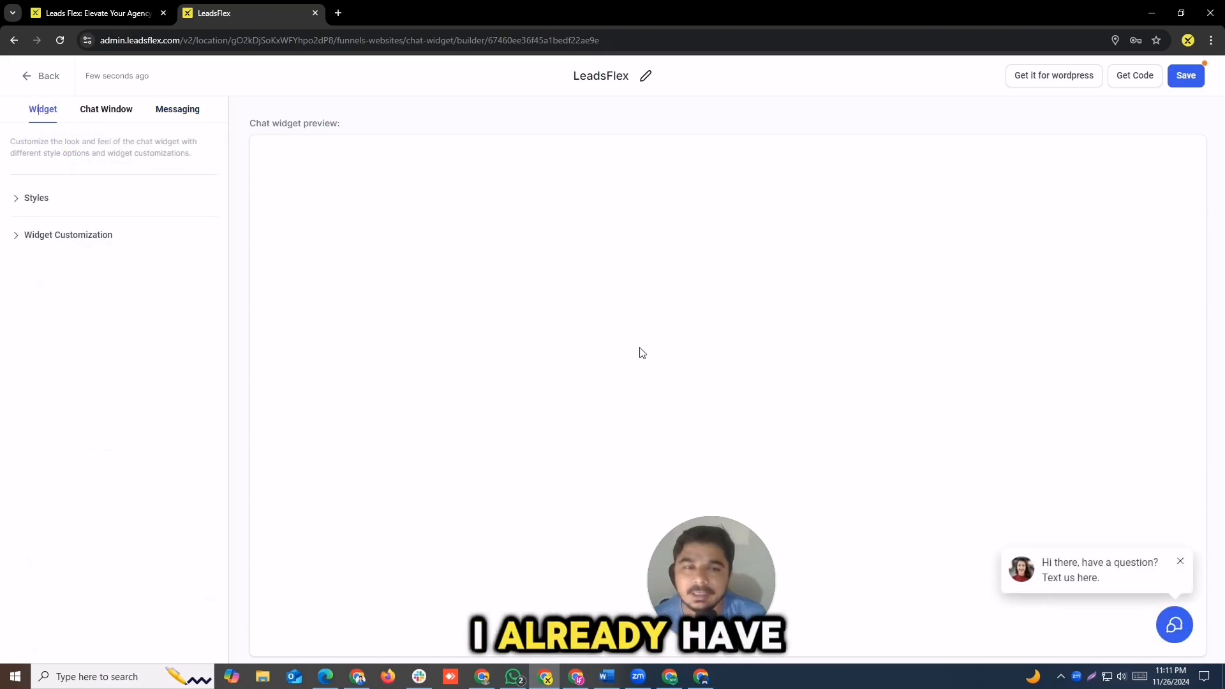
pyautogui.click(1176, 77)
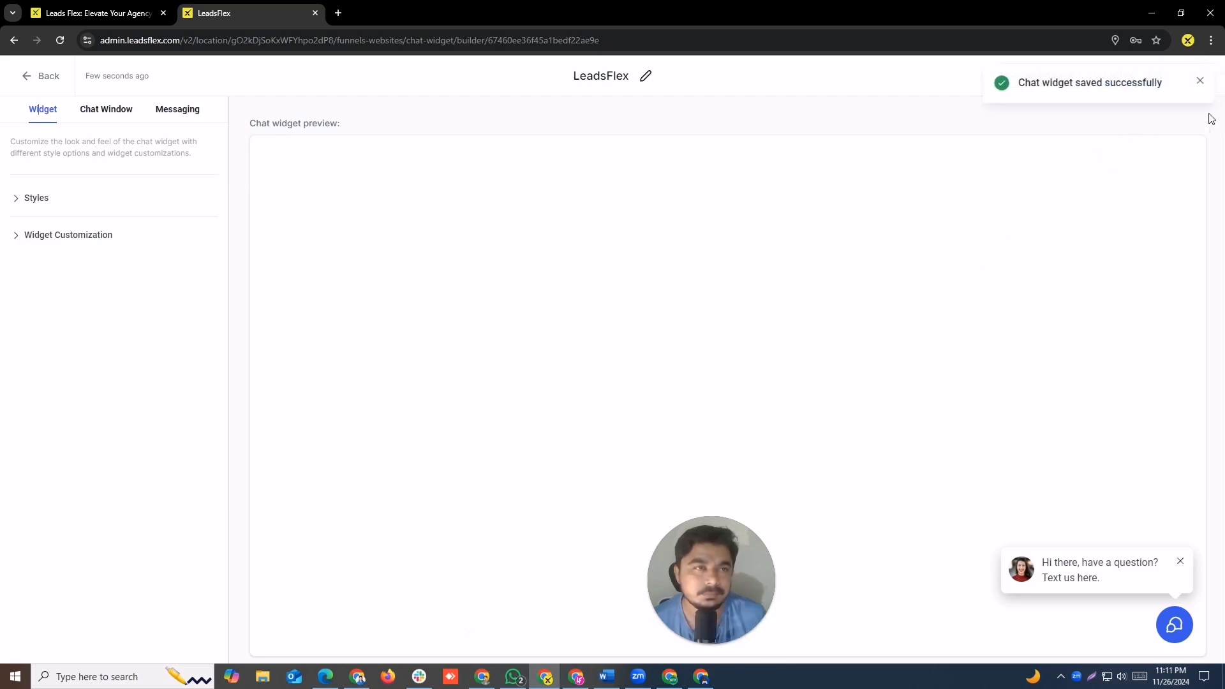
pyautogui.click(1201, 83)
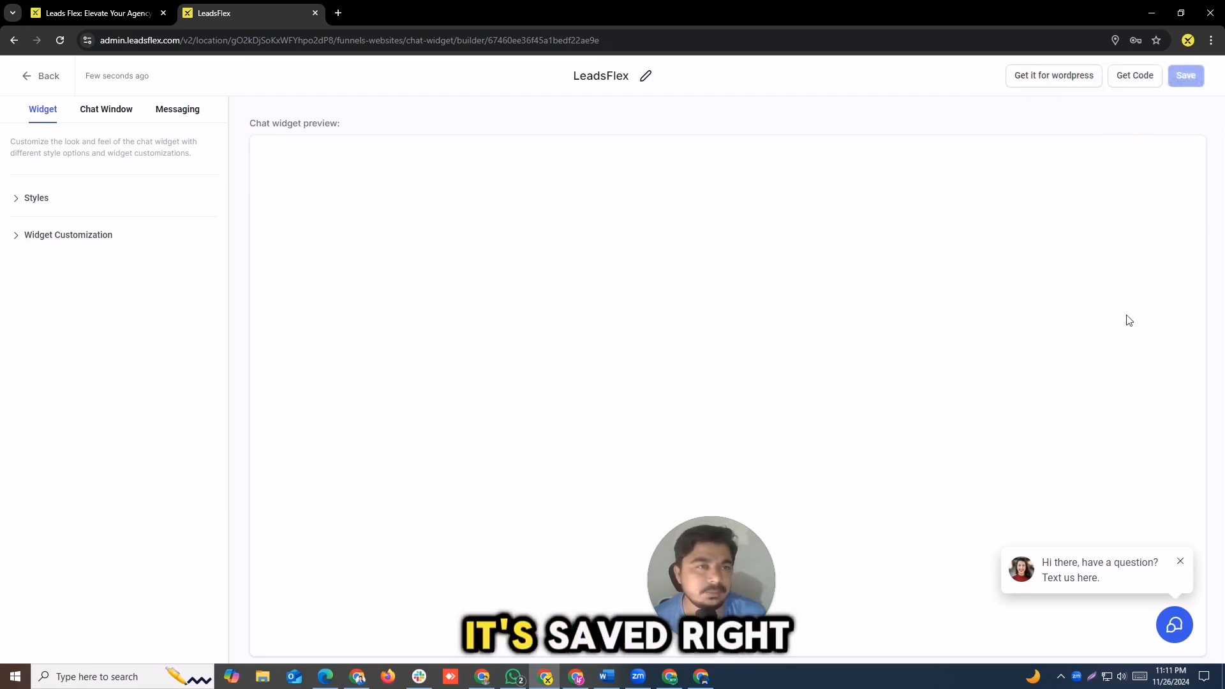
pyautogui.click(31, 77)
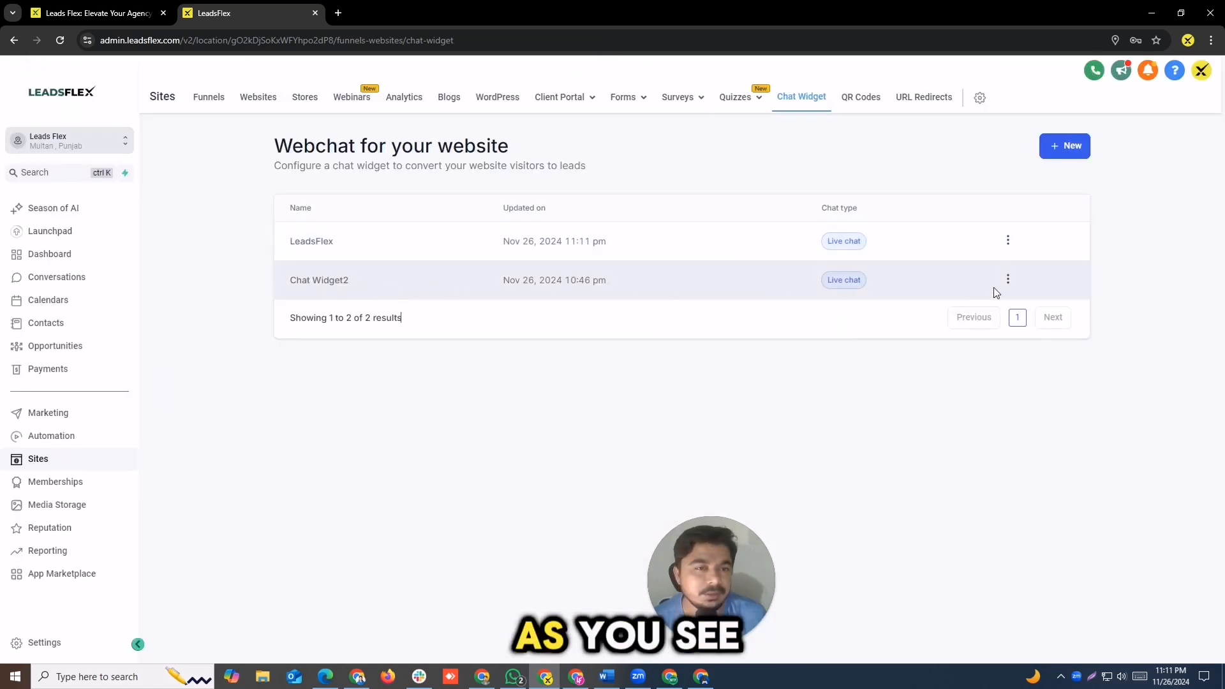
# Step: Open the existing Chat Widget2 for editing and expand its chat window in the preview
pyautogui.click(1008, 281)
pyautogui.click(1008, 210)
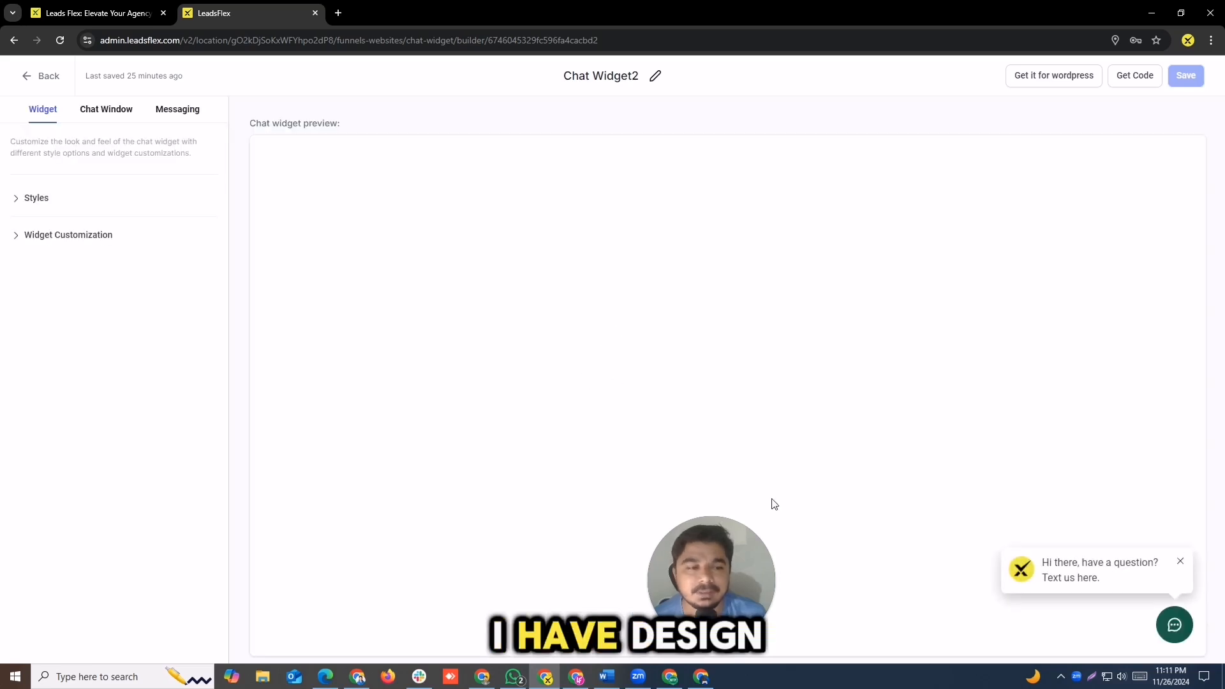
pyautogui.click(1072, 576)
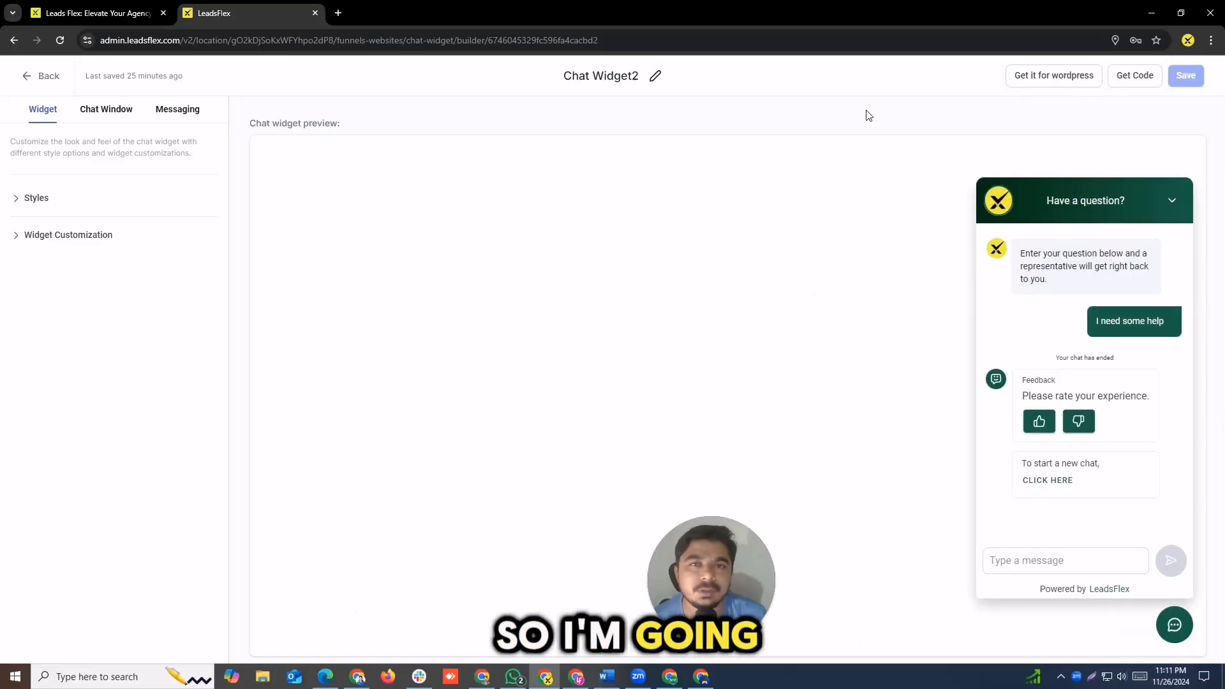
# Step: Open the embed code of Chat Widget2 and copy the whole script
pyautogui.click(1149, 76)
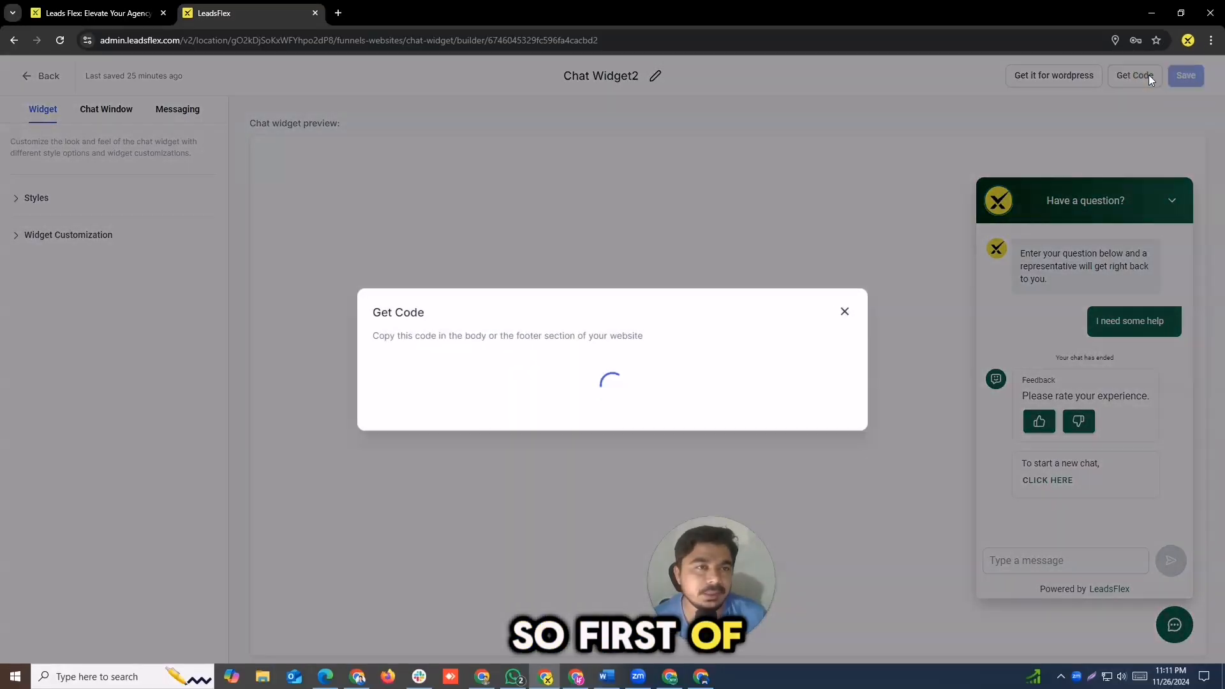
pyautogui.click(456, 369)
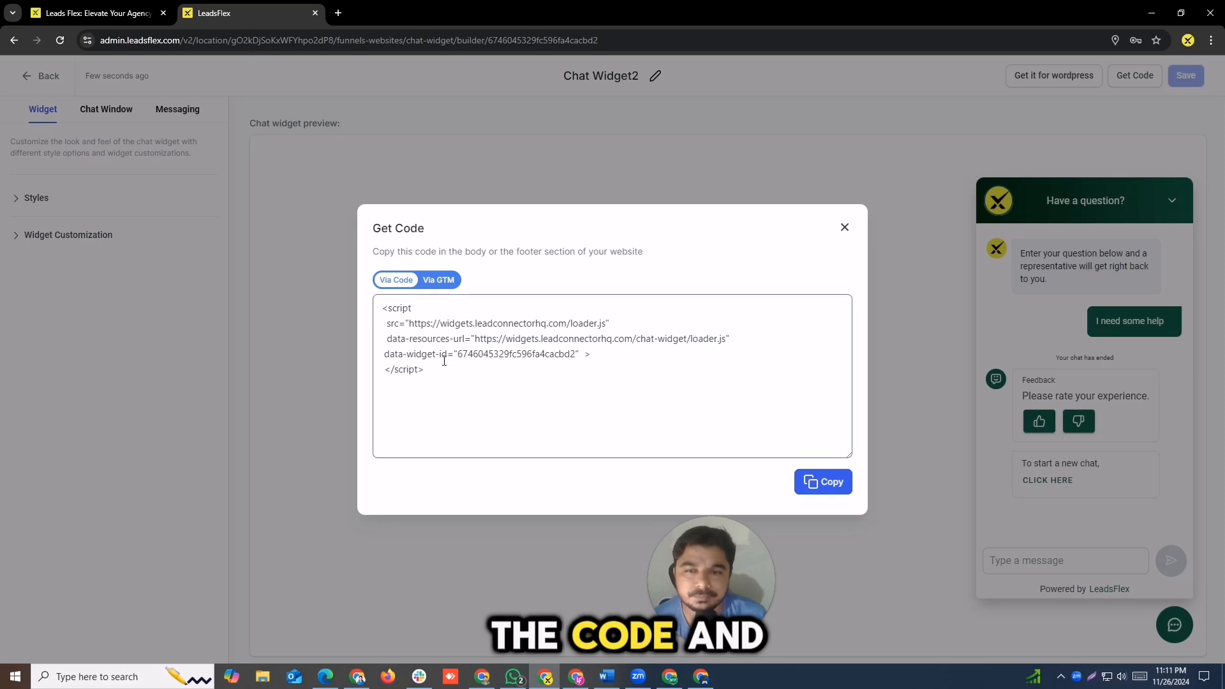
pyautogui.moveTo(435, 373); pyautogui.dragTo(375, 312)
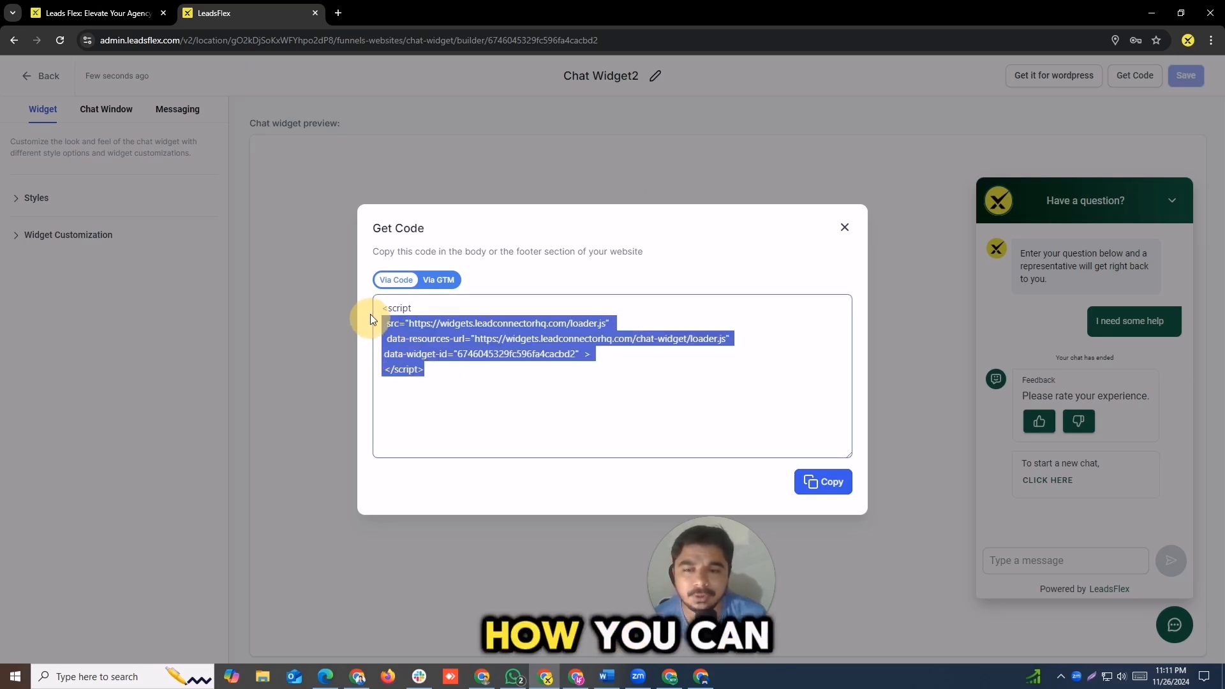
pyautogui.click(823, 484)
# Step: Switch to the company website's WordPress dashboard and open the Lead Connector plugin settings
pyautogui.click(120, 5)
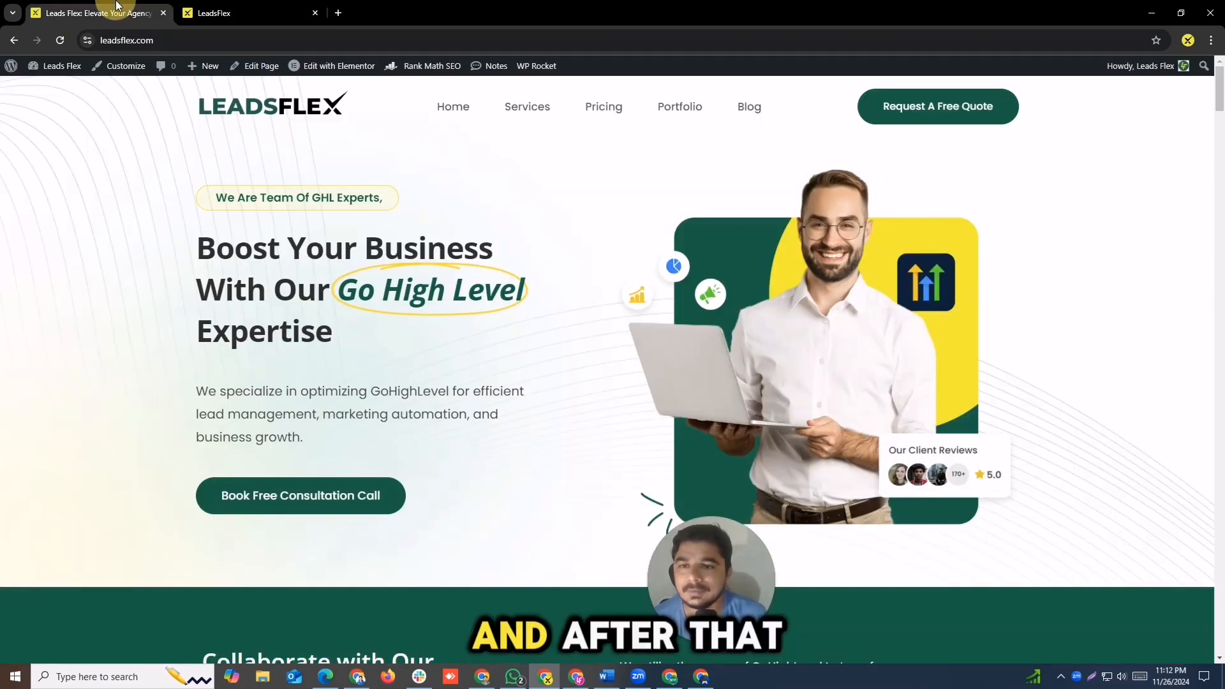
pyautogui.moveTo(46, 71)
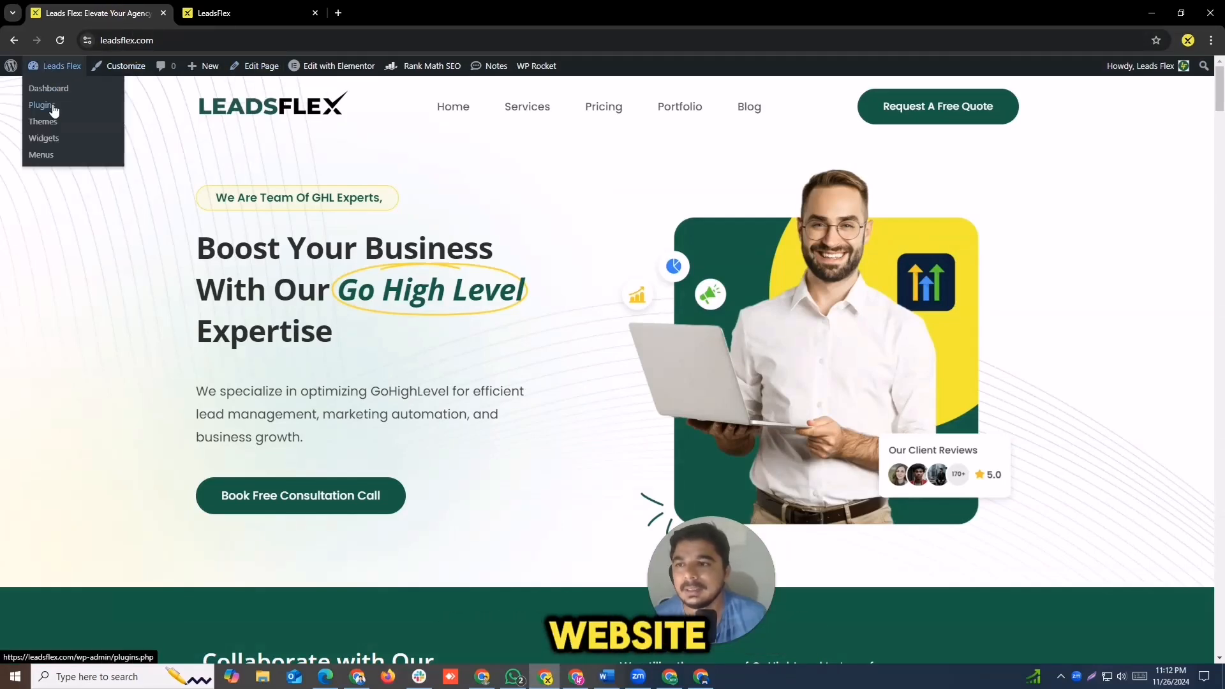
pyautogui.click(110, 123)
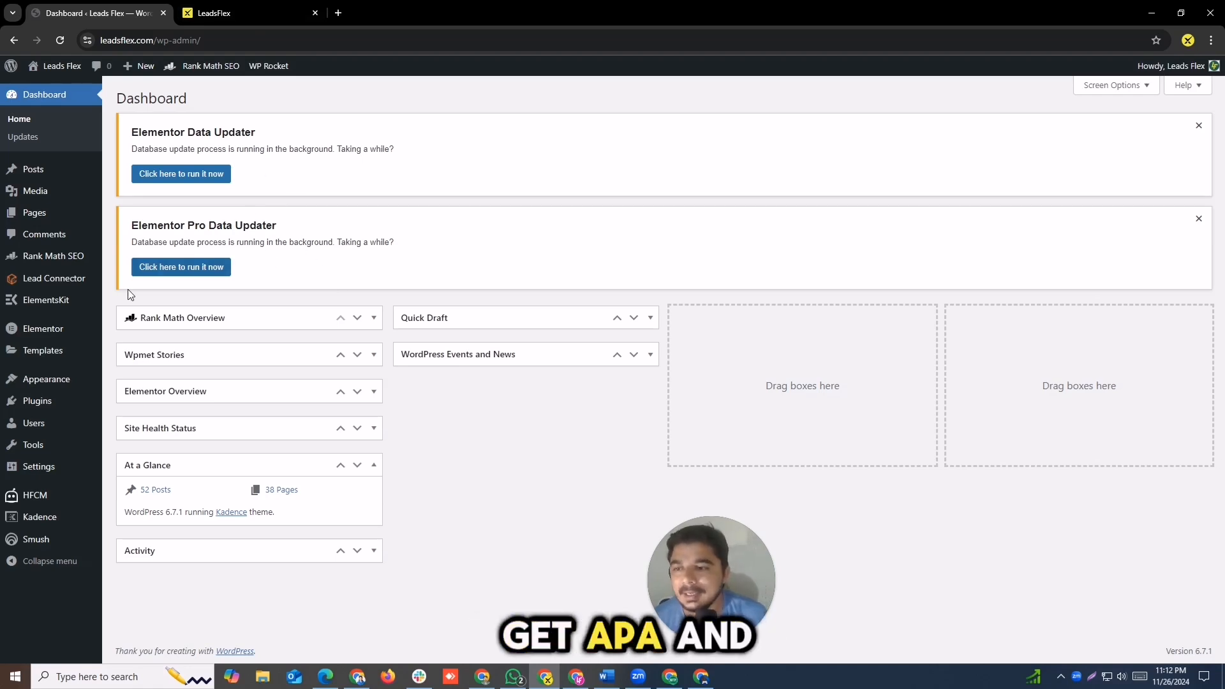
pyautogui.click(70, 289)
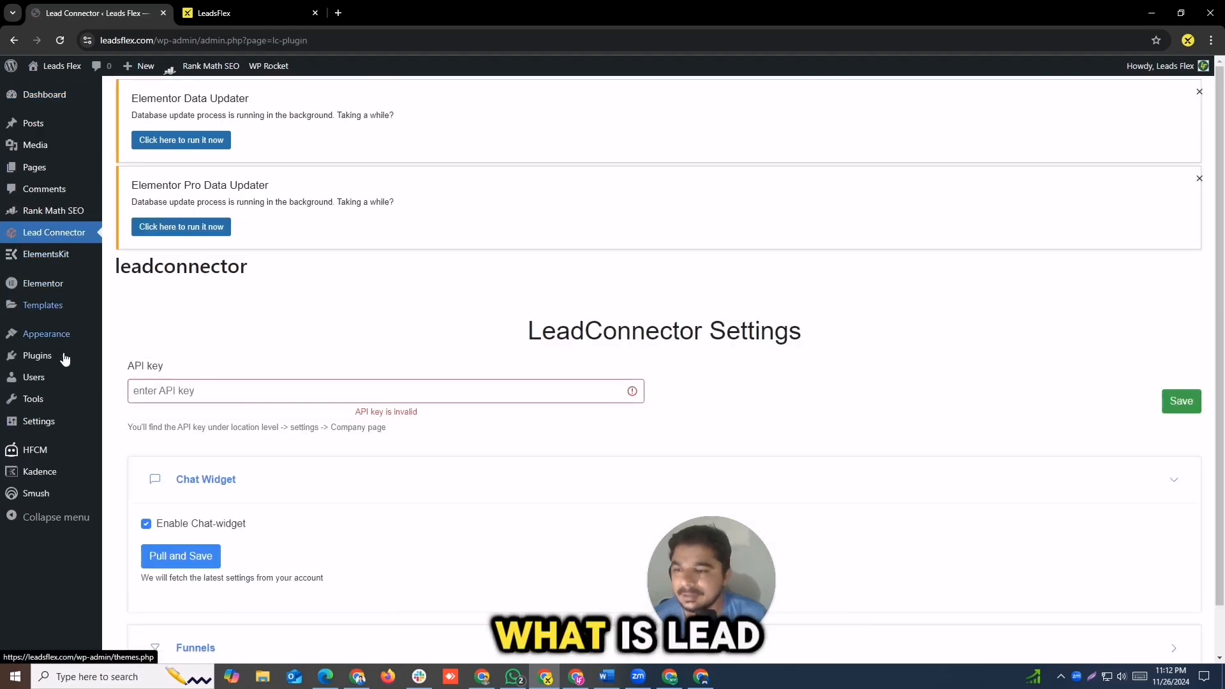
# Step: Open the installed plugins, then search the add-plugins directory for "lead connector"
pyautogui.moveTo(38, 356)
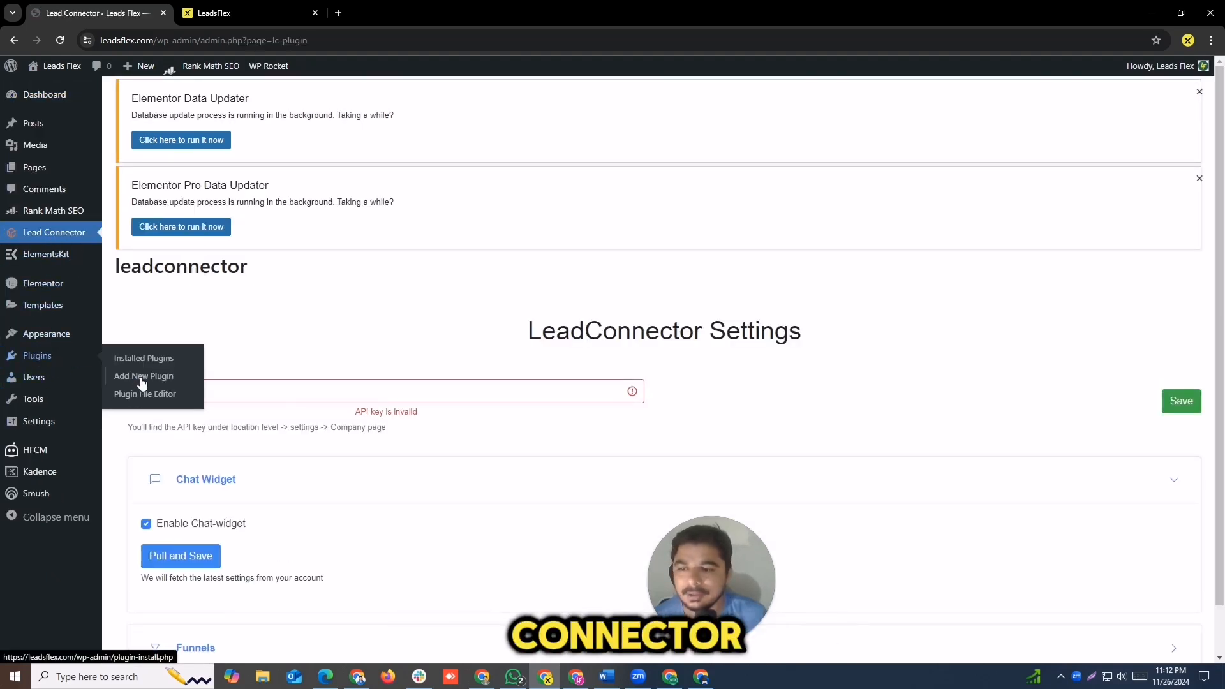
pyautogui.click(156, 358)
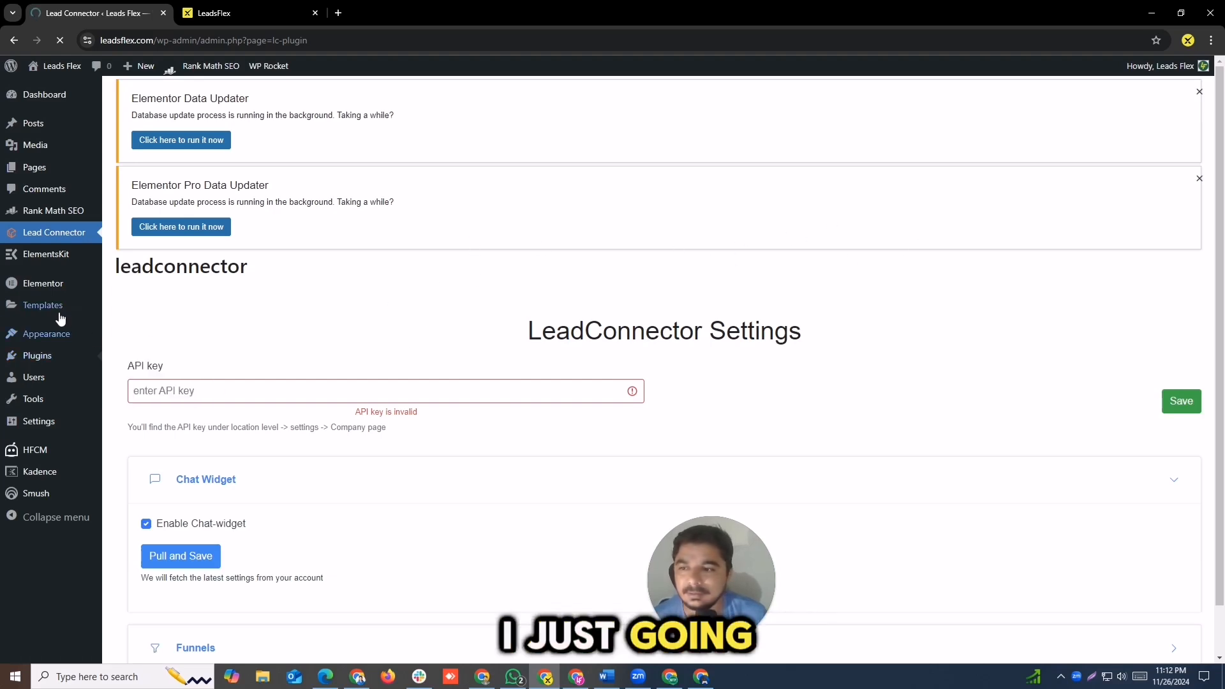
pyautogui.moveTo(28, 355)
pyautogui.click(126, 361)
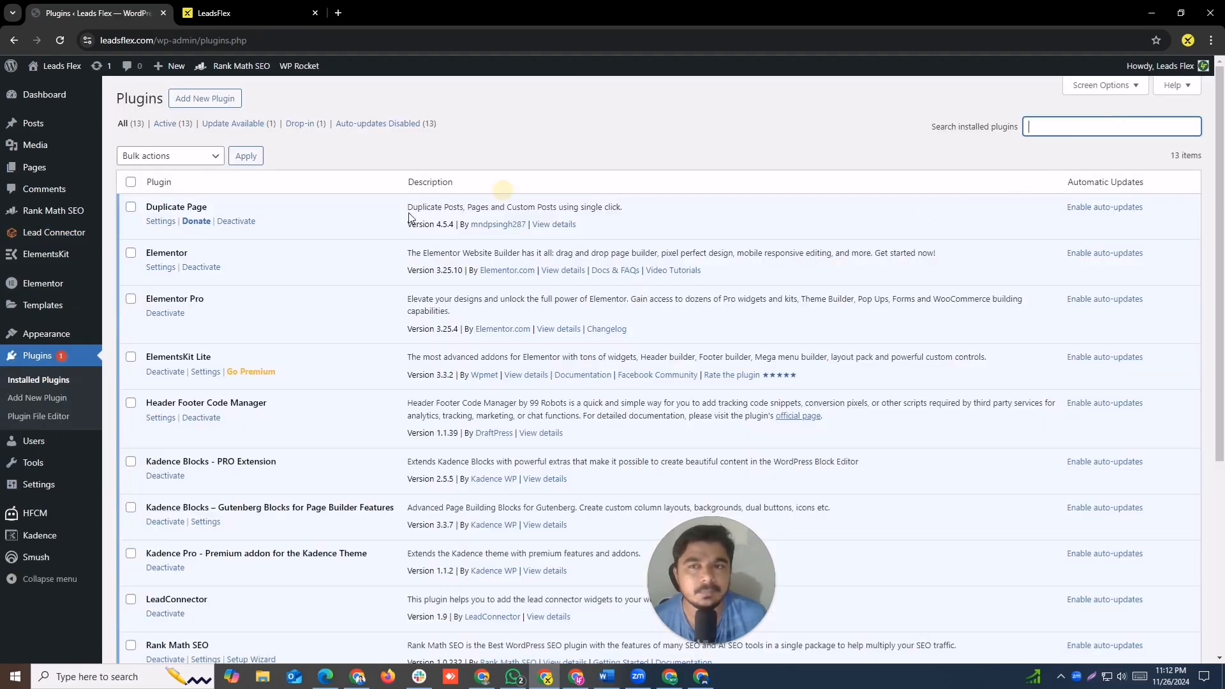
pyautogui.click(207, 103)
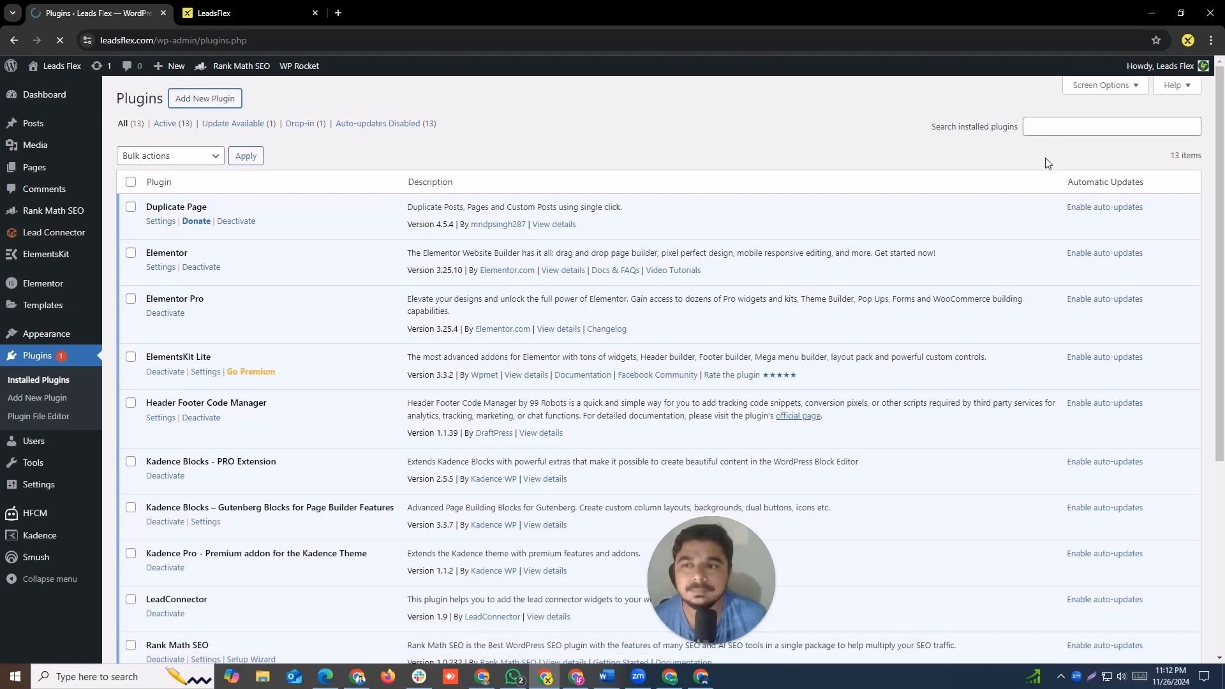
pyautogui.click(1011, 134)
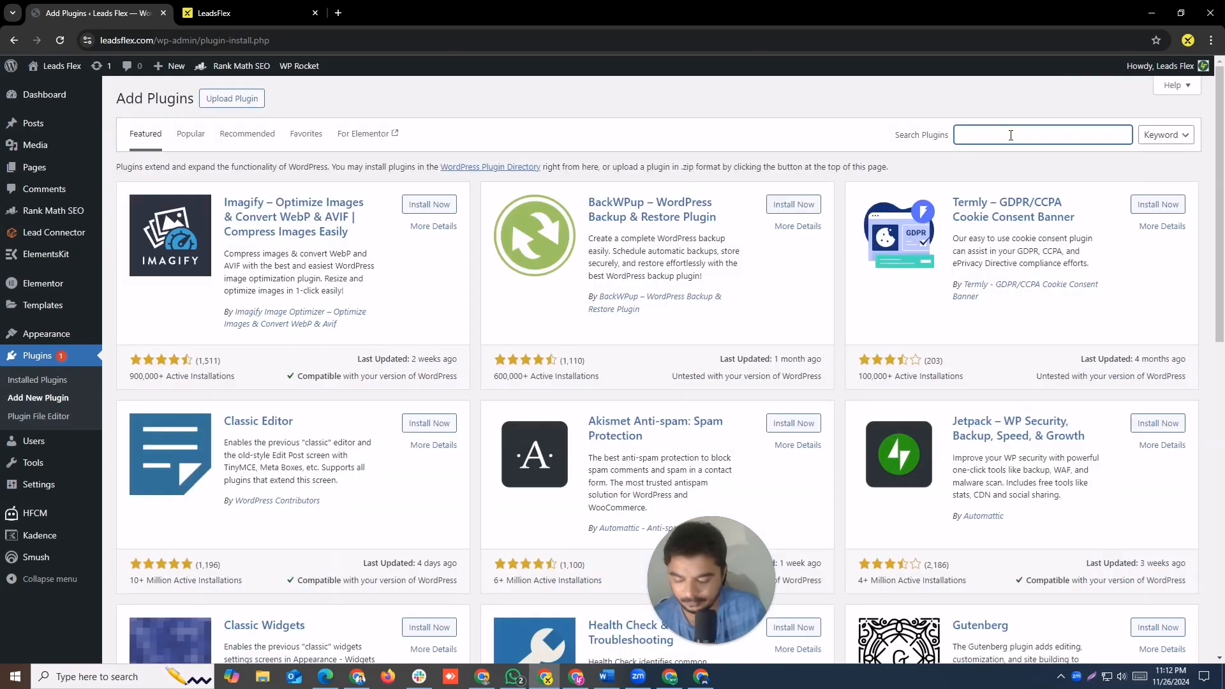
pyautogui.write('lead connect')
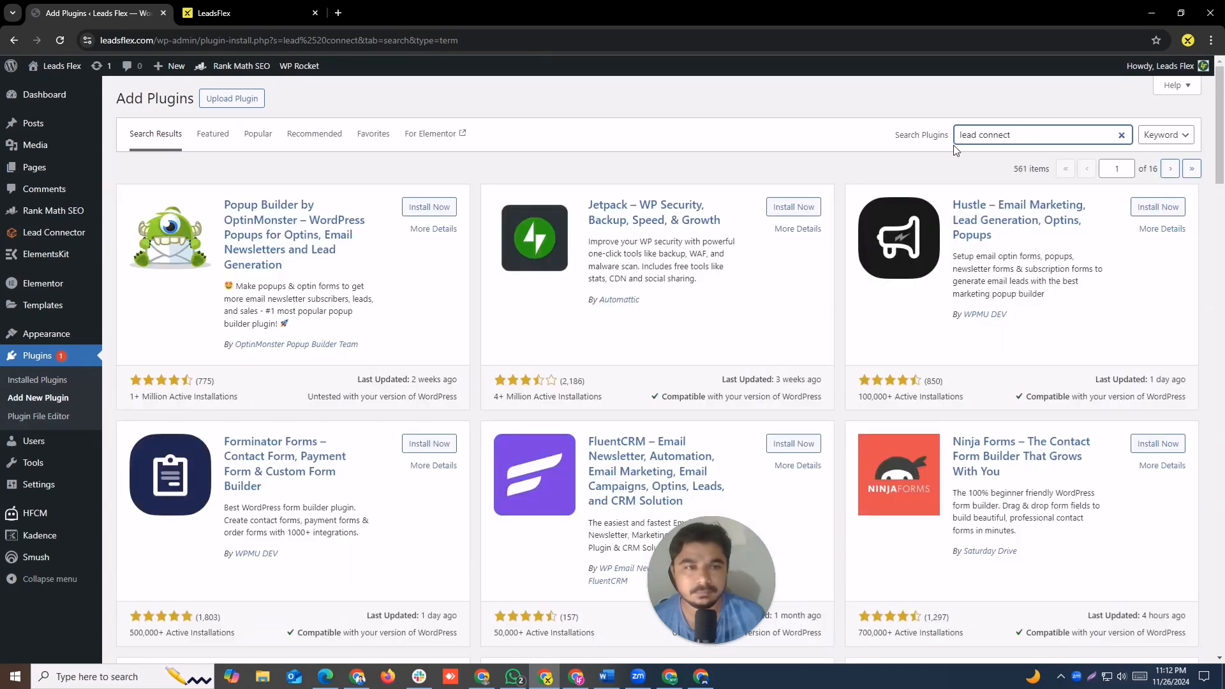
pyautogui.write('or')
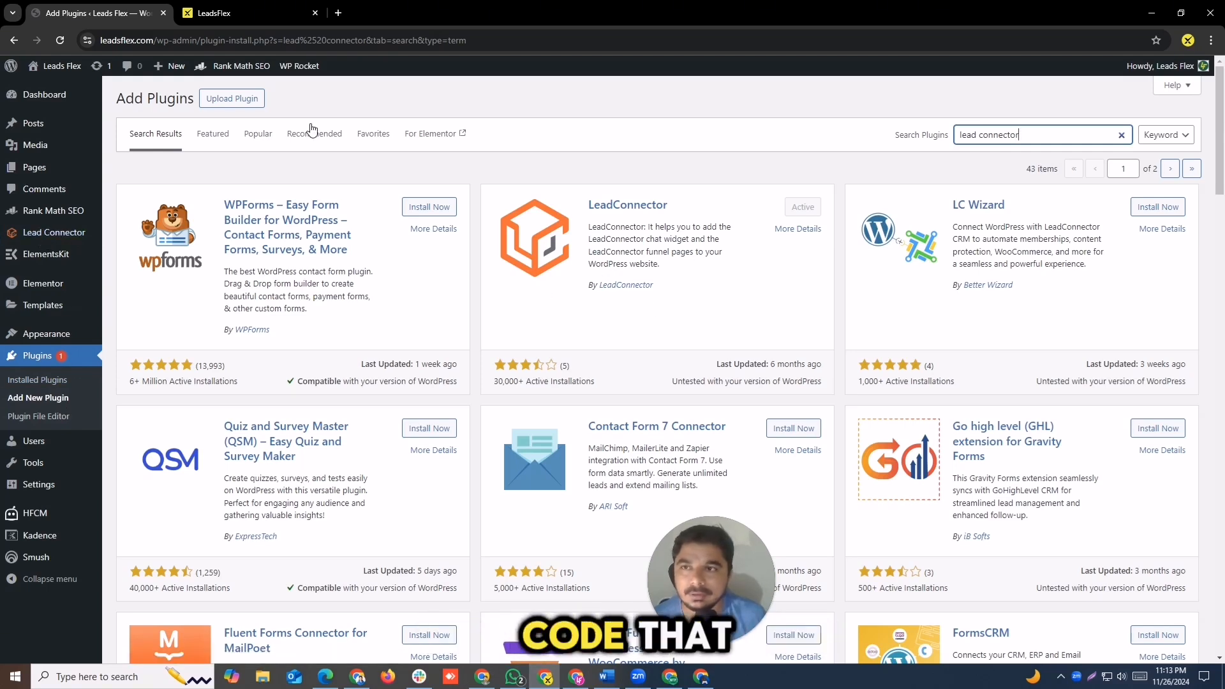
# Step: Check where the widget code belongs on the website, then search the plugin directory for "header footer coder"
pyautogui.click(255, 4)
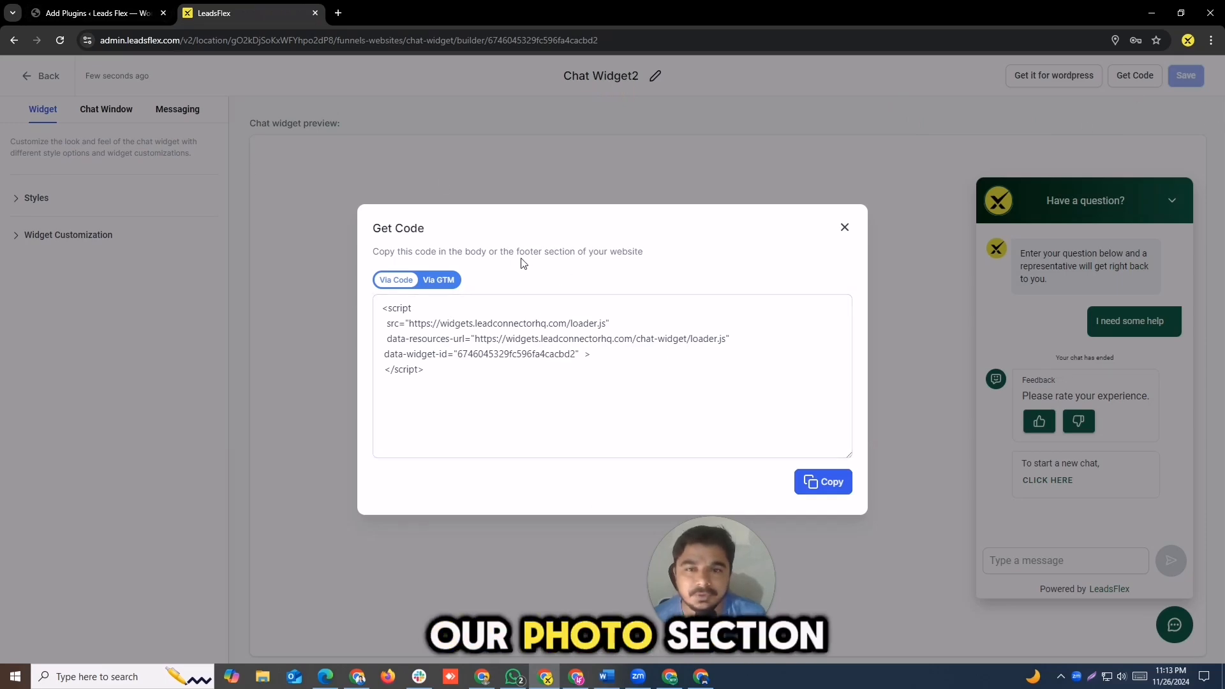
pyautogui.click(95, 12)
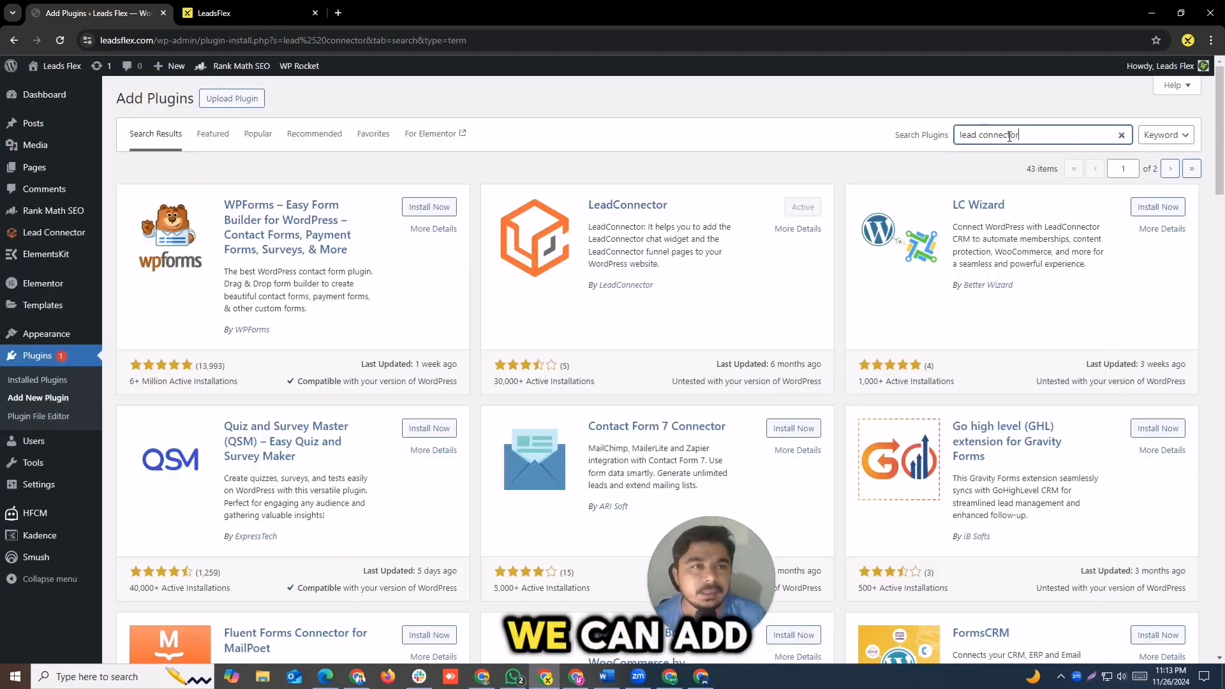
pyautogui.moveTo(1033, 134); pyautogui.dragTo(897, 124)
pyautogui.write('he')
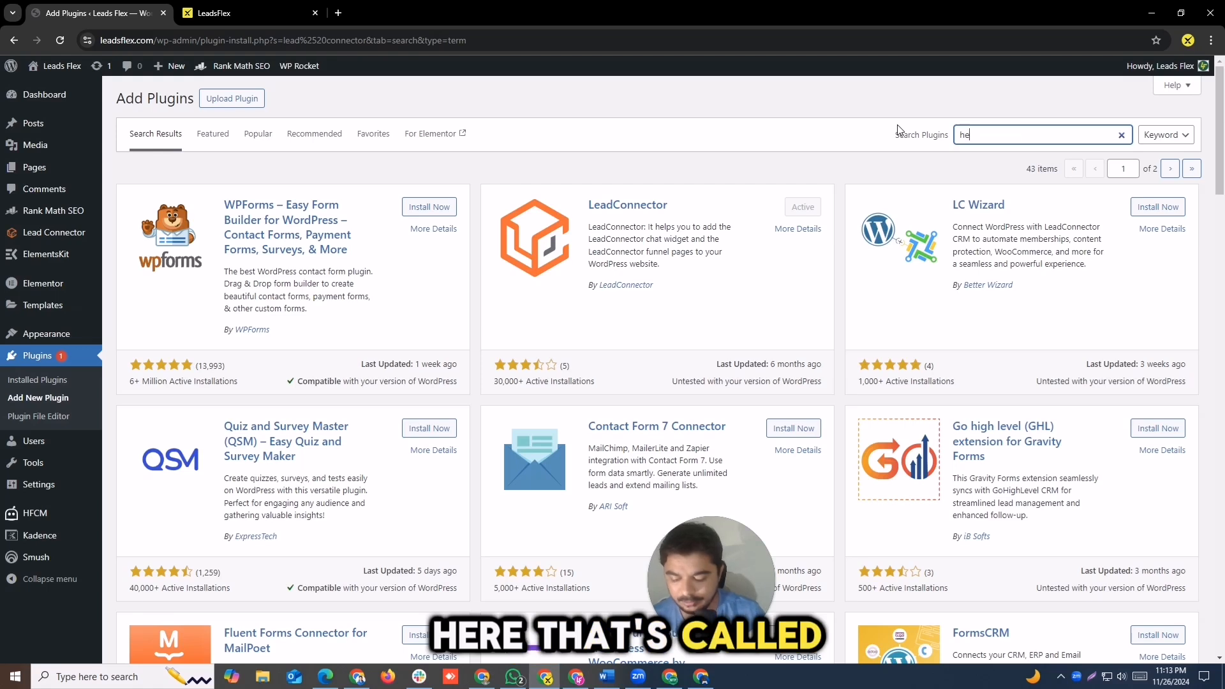
pyautogui.write('ader footer coder')
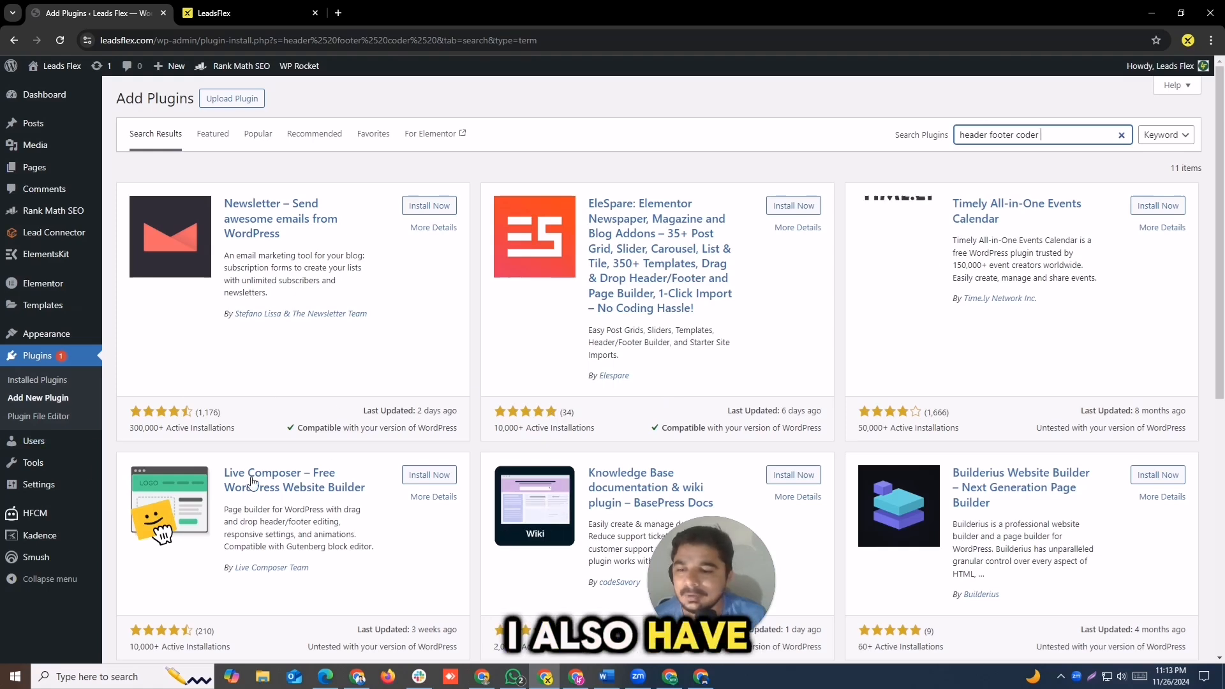
# Step: Locate the Header Footer Code Manager plugin in the list of installed plugins
pyautogui.moveTo(36, 521)
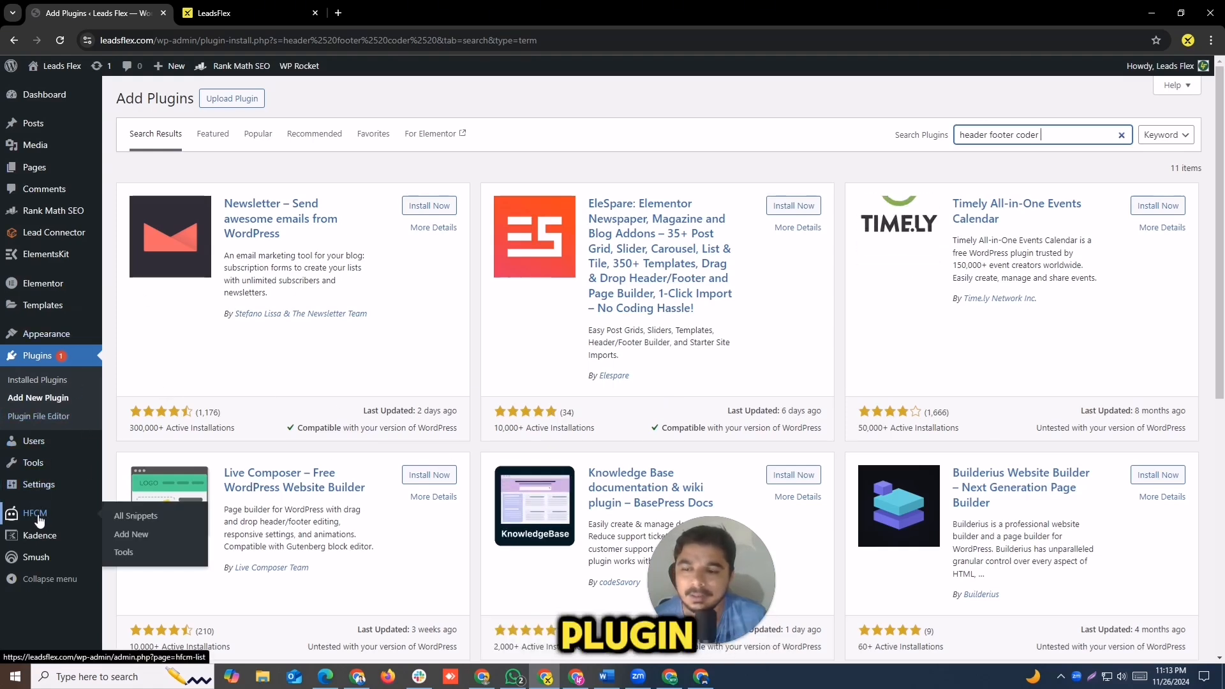
pyautogui.click(33, 361)
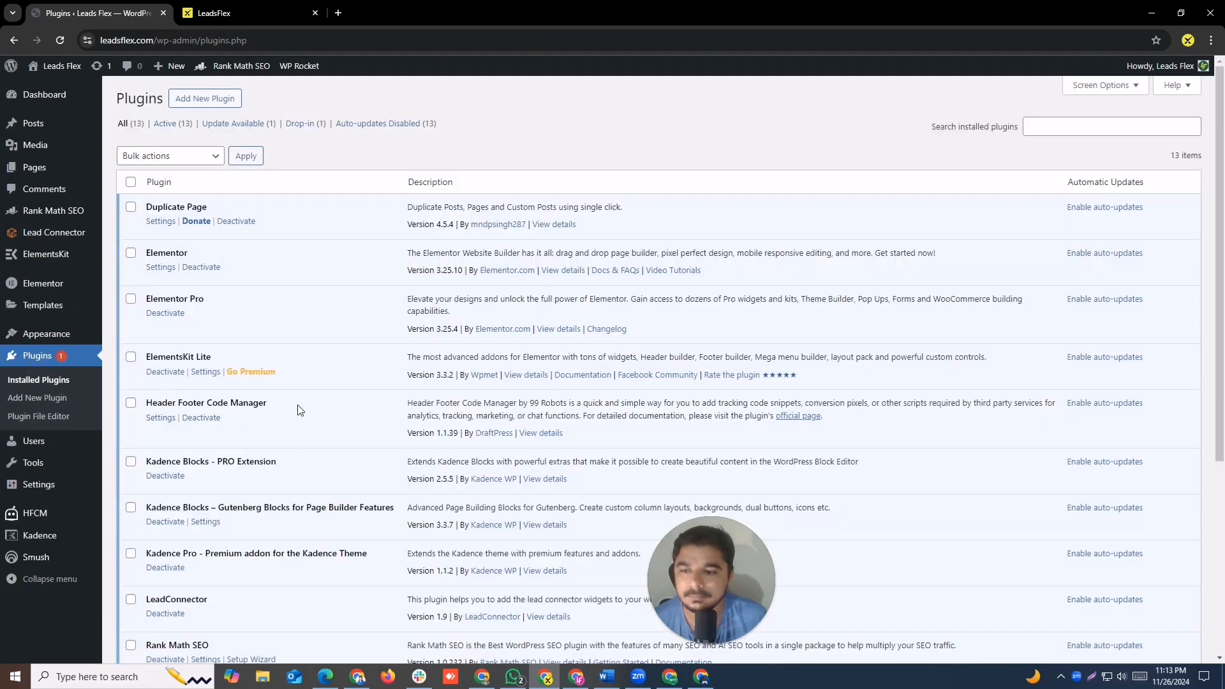
pyautogui.moveTo(143, 403); pyautogui.dragTo(271, 397)
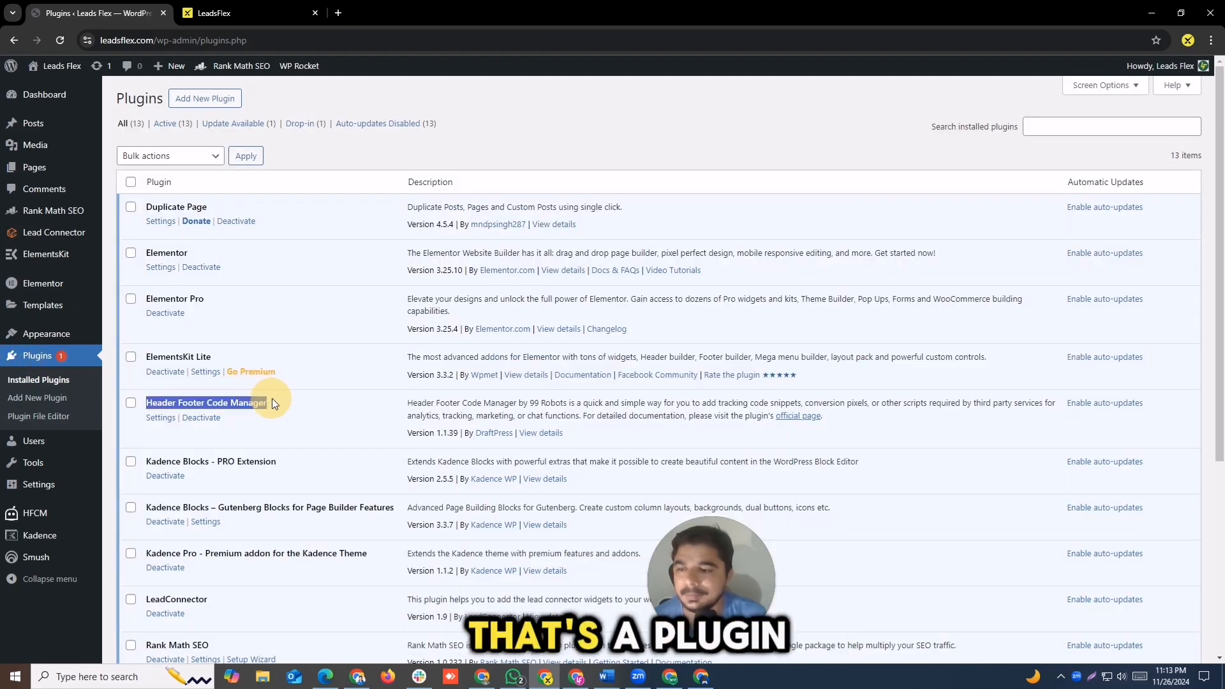
# Step: Add a new snippet in Header Footer Code Manager and name it "chat weight"
pyautogui.moveTo(39, 513)
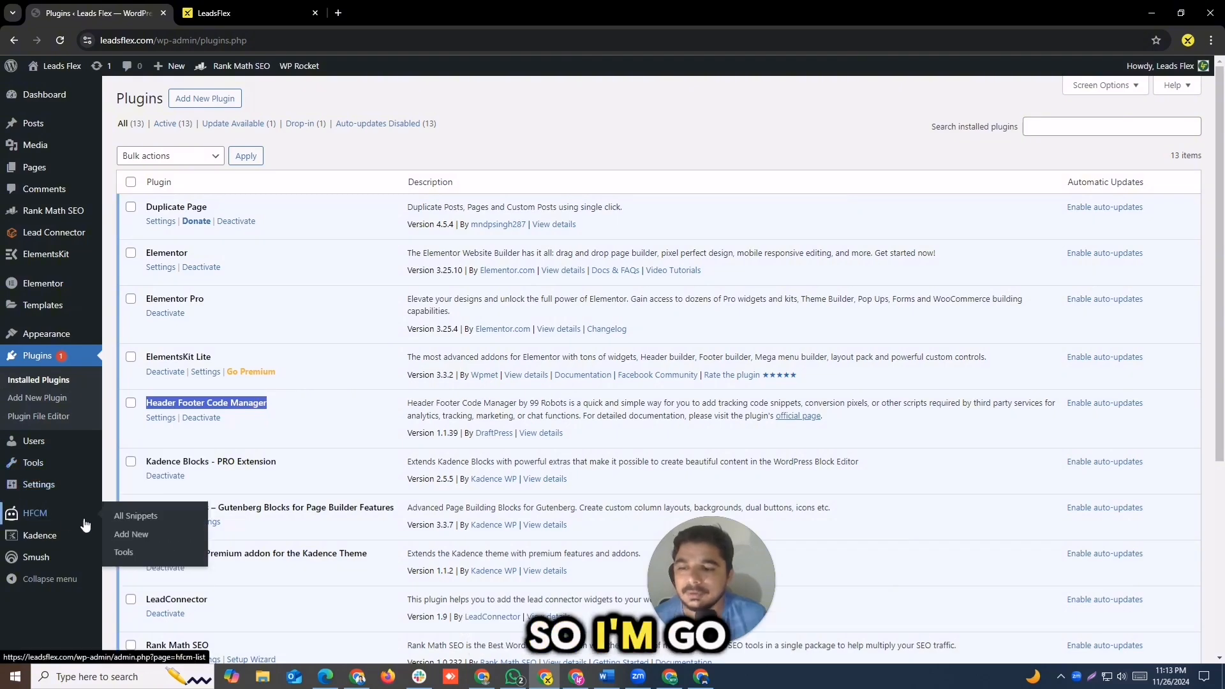
pyautogui.click(135, 517)
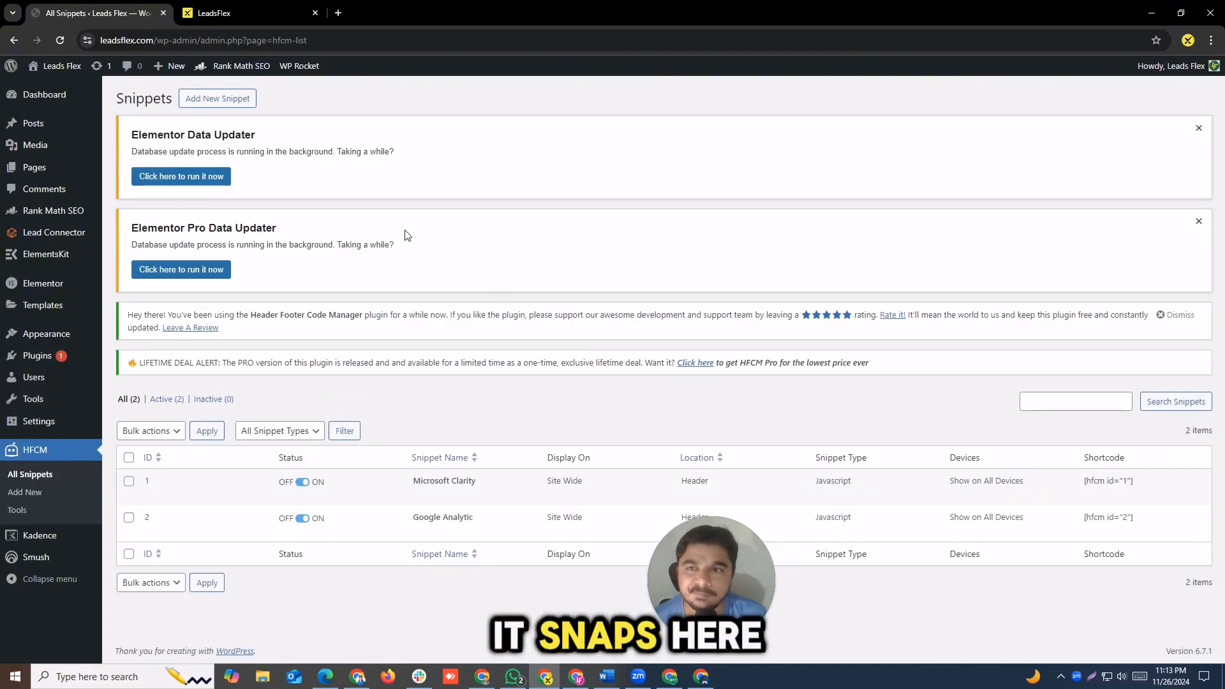
pyautogui.click(227, 106)
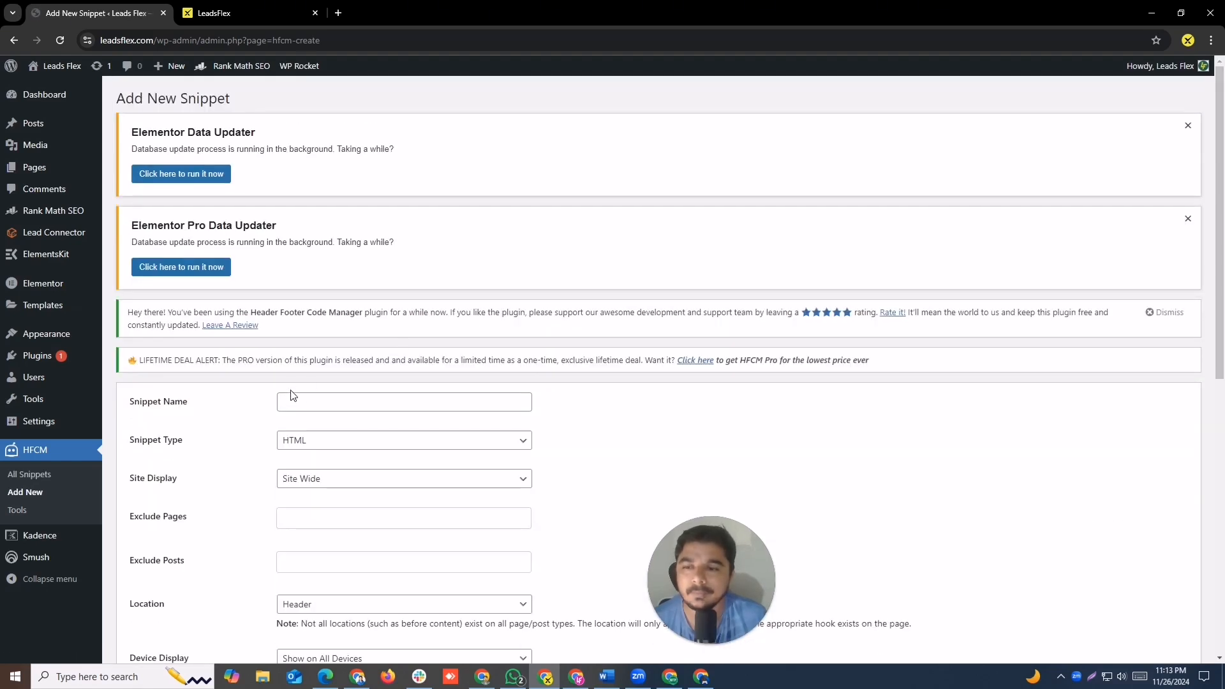
pyautogui.click(312, 402)
pyautogui.write('W')
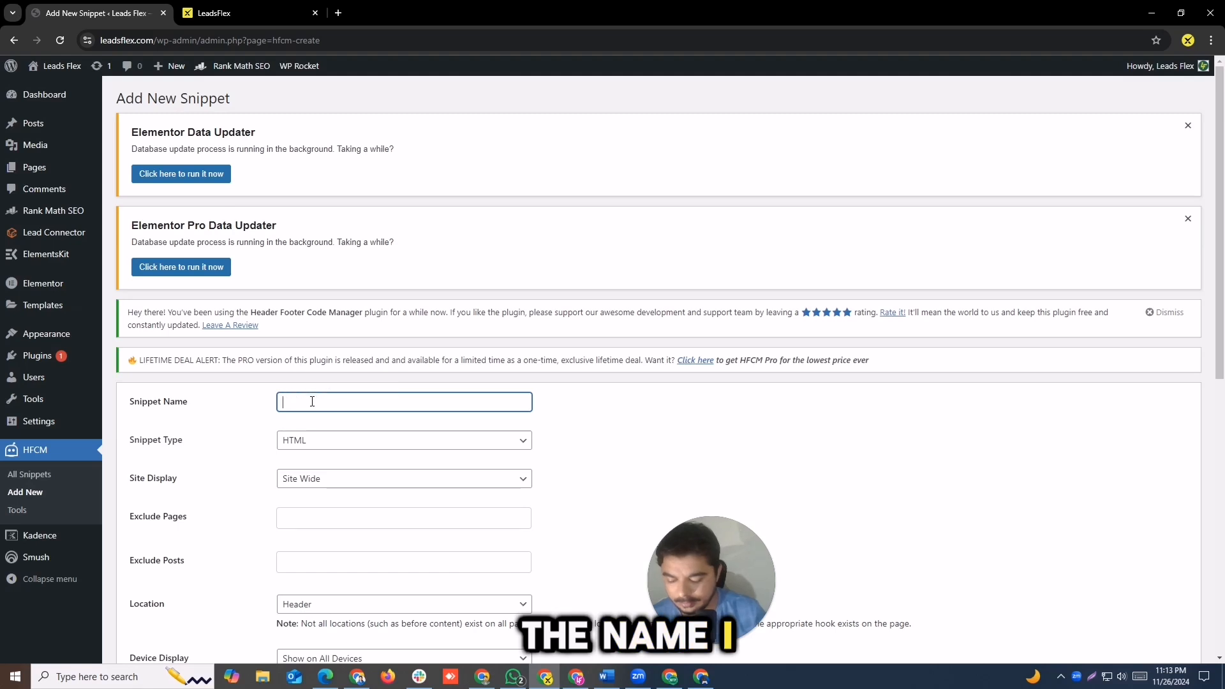
pyautogui.press('BackSpace')
pyautogui.write('chat wi')
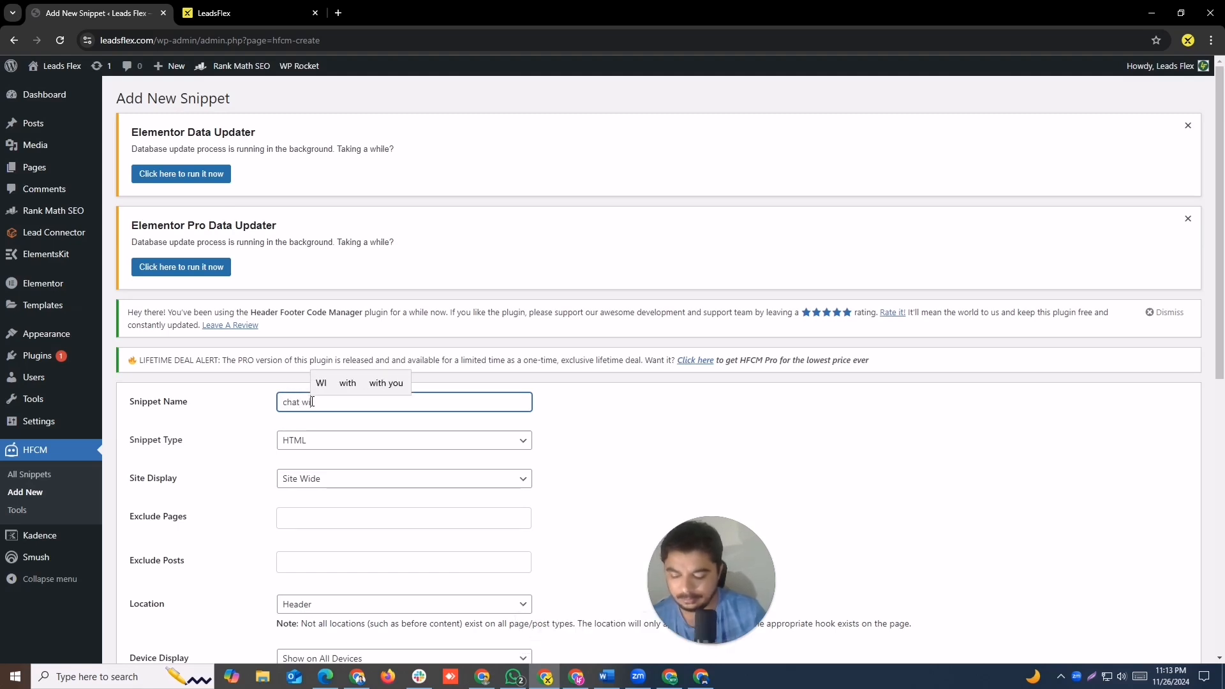
pyautogui.press('BackSpace')
pyautogui.write('eight')
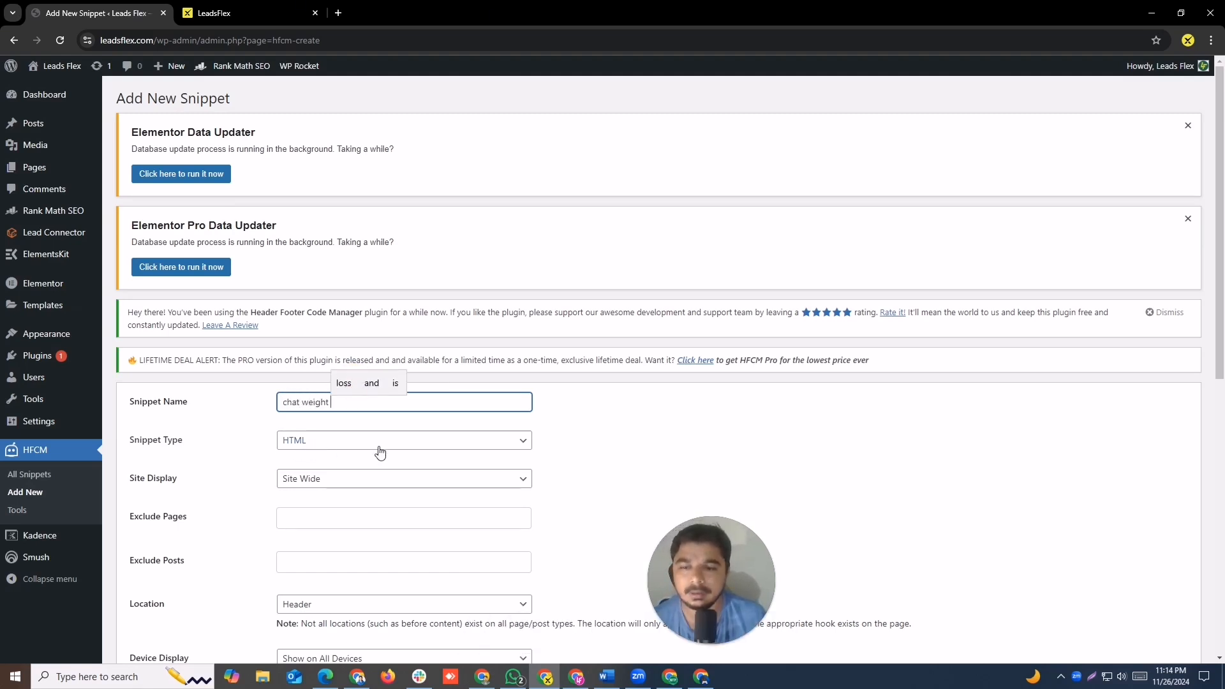
# Step: Set the new snippet's location to Footer
pyautogui.scroll(-3, 424, 277)
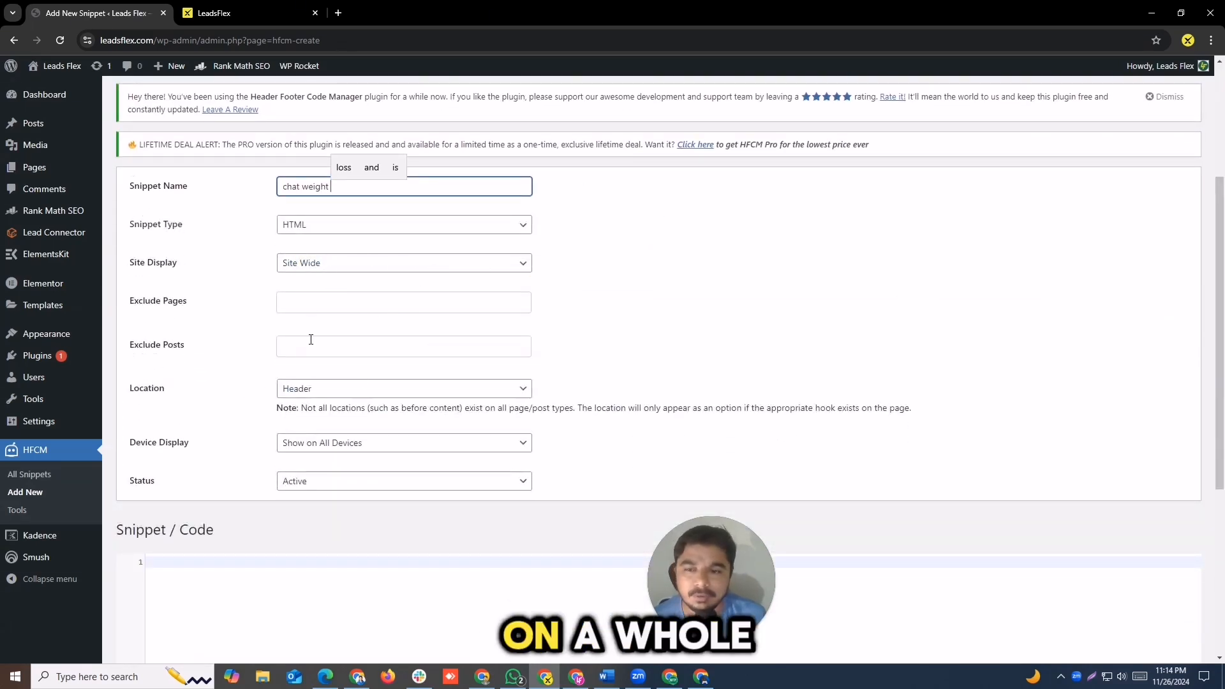
pyautogui.click(372, 399)
pyautogui.click(330, 422)
# Step: Paste the copied chat widget script into the snippet's code area and save the snippet
pyautogui.scroll(-3, 1223, 272)
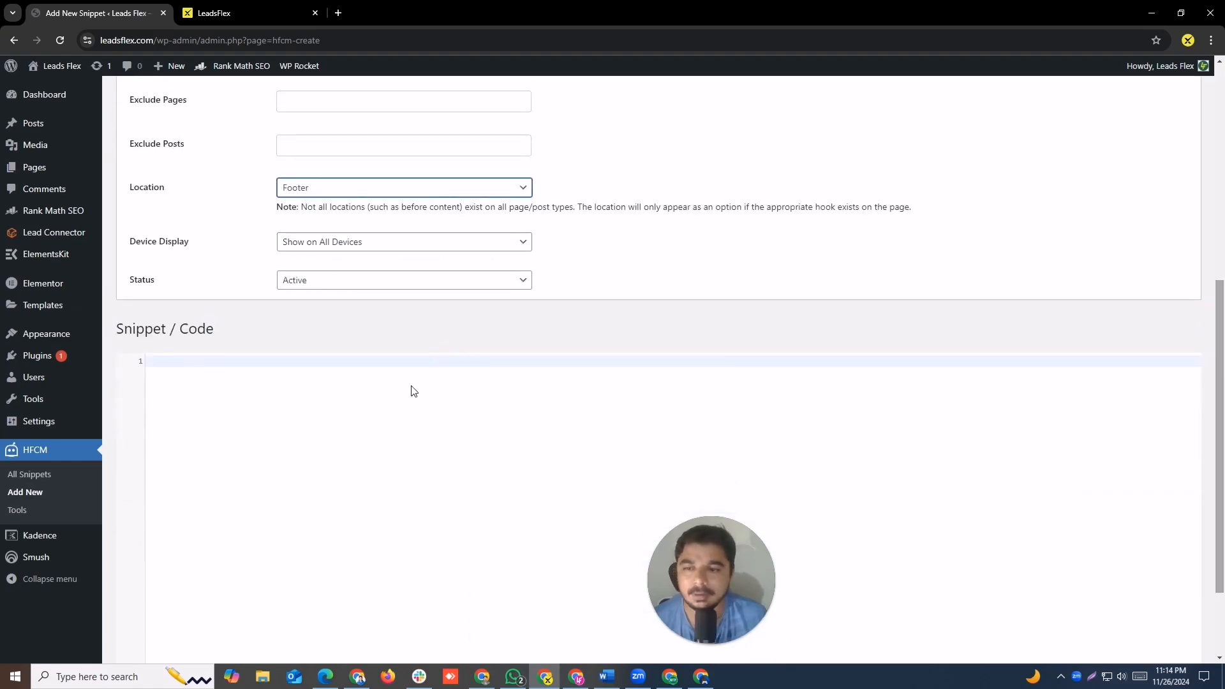
pyautogui.click(243, 13)
pyautogui.moveTo(468, 252); pyautogui.dragTo(562, 251)
pyautogui.click(87, 7)
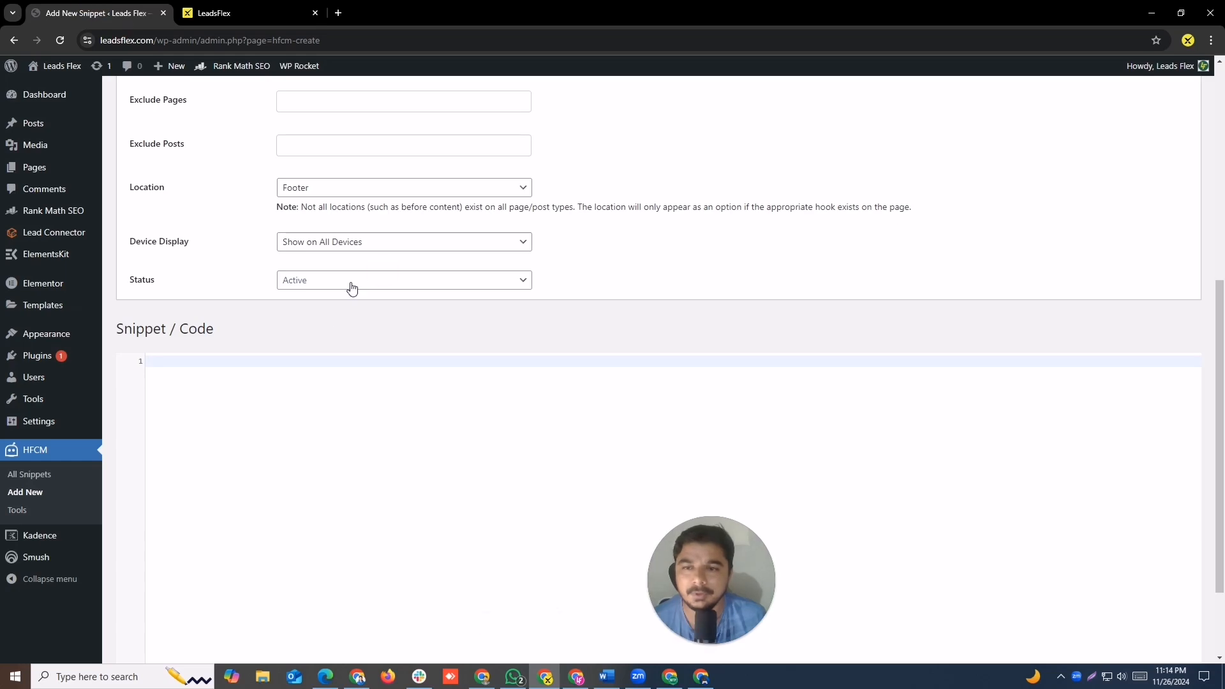
pyautogui.click(342, 416)
pyautogui.hotkey('ctrl', 'v')
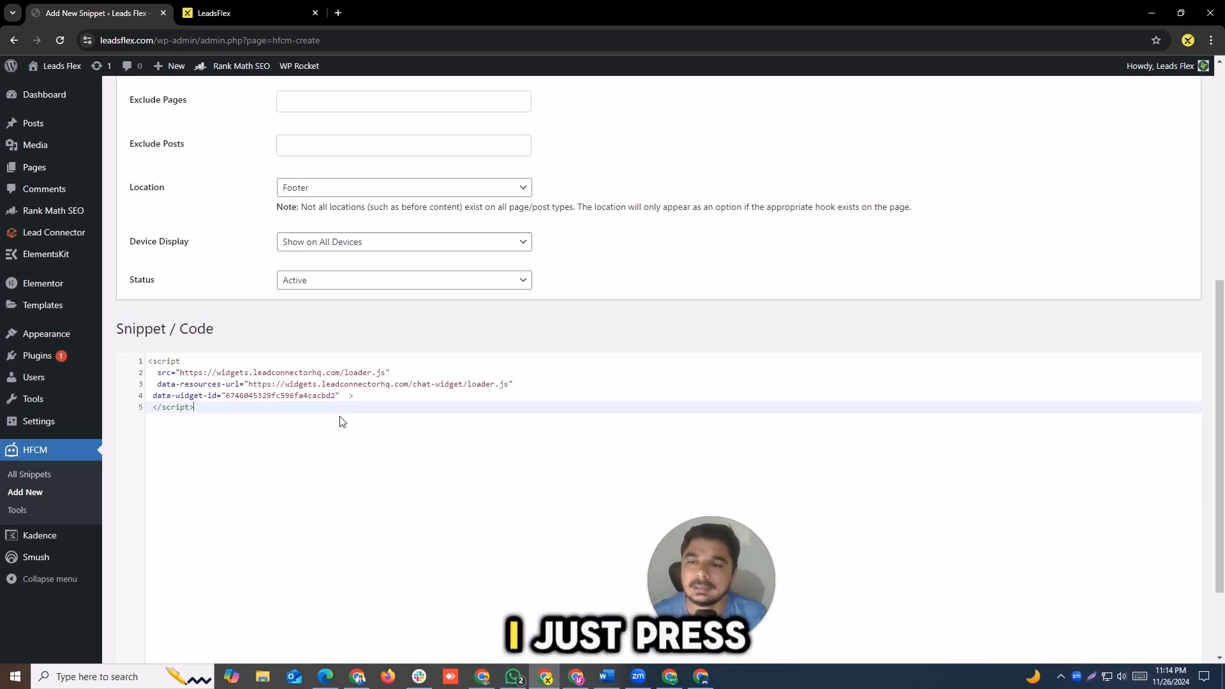
pyautogui.scroll(-3, 1220, 321)
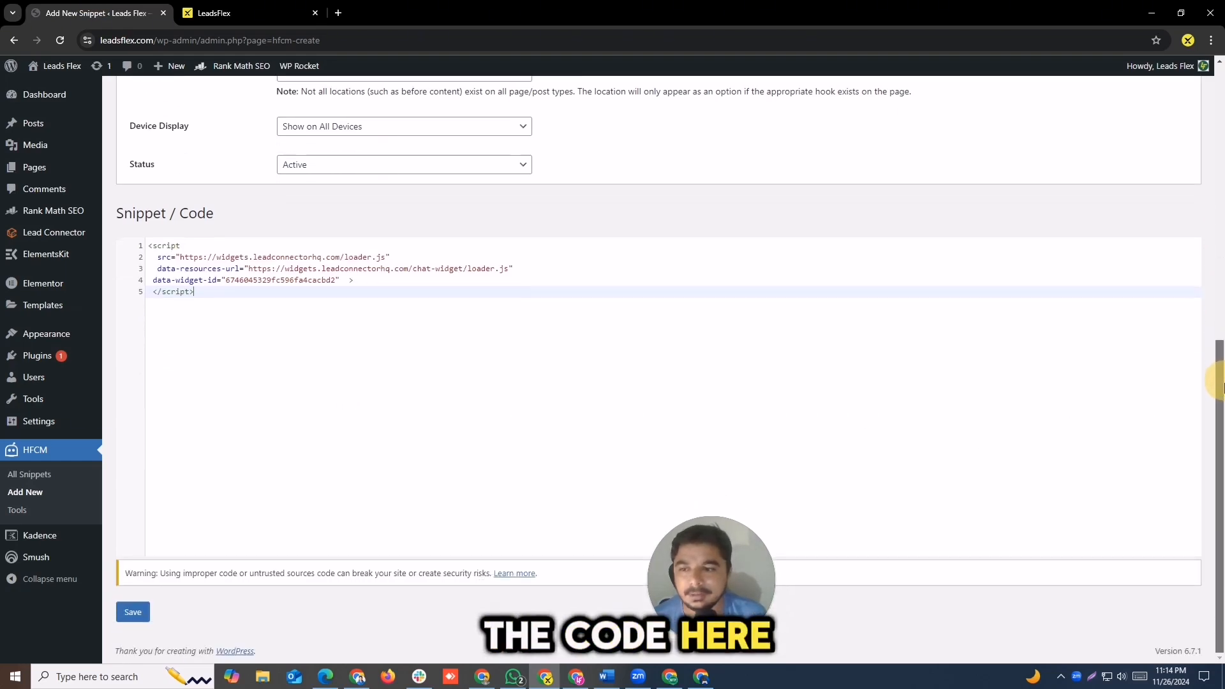
pyautogui.click(130, 616)
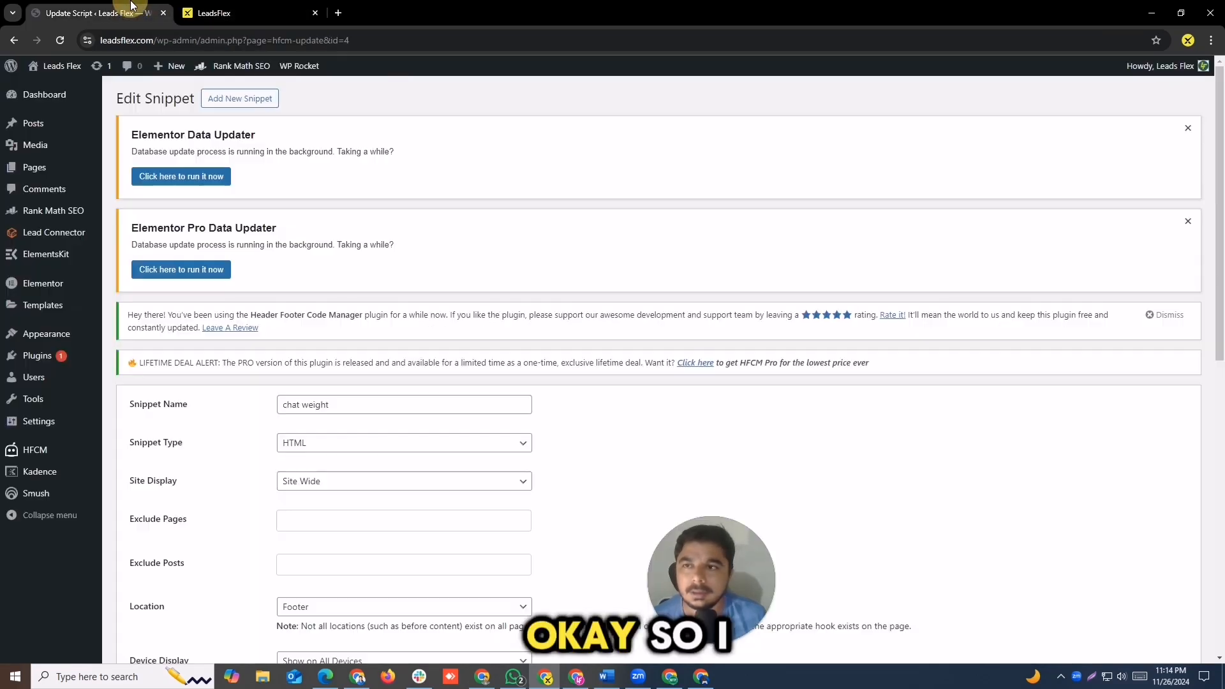
# Step: Open the public website in a new browser tab from the WordPress admin
pyautogui.keyDown('ctrl'); pyautogui.click(43, 91); pyautogui.keyUp('ctrl')
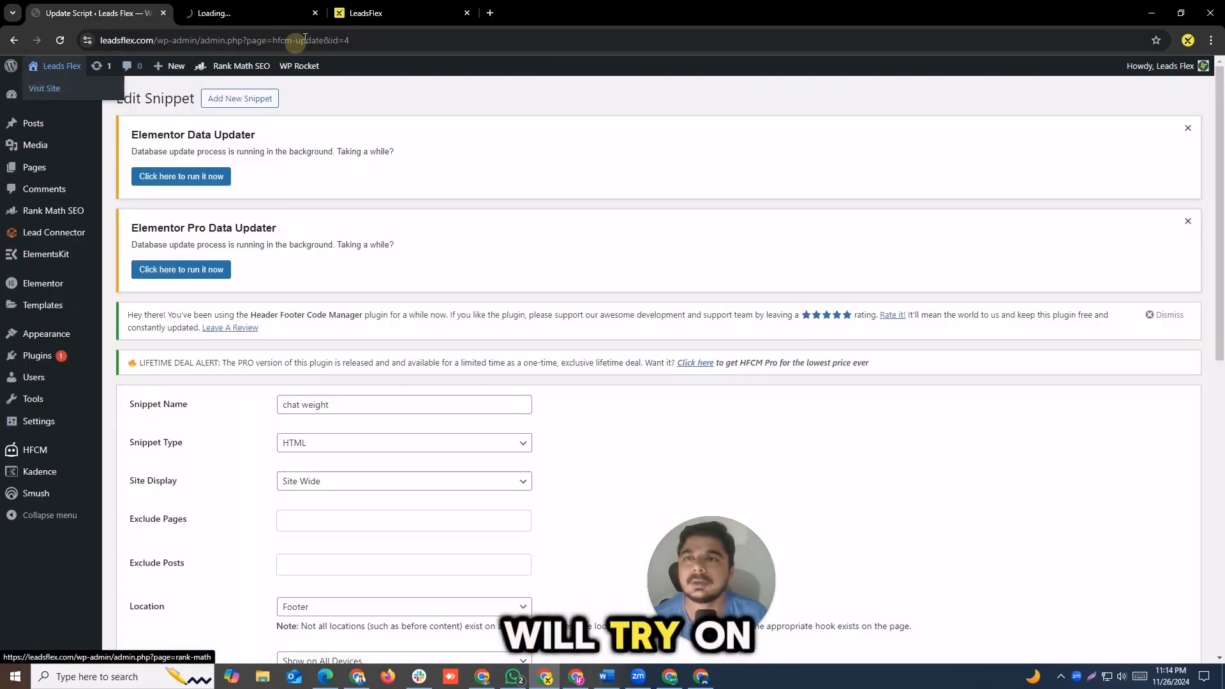
pyautogui.click(263, 4)
pyautogui.moveTo(391, 3); pyautogui.dragTo(273, 2)
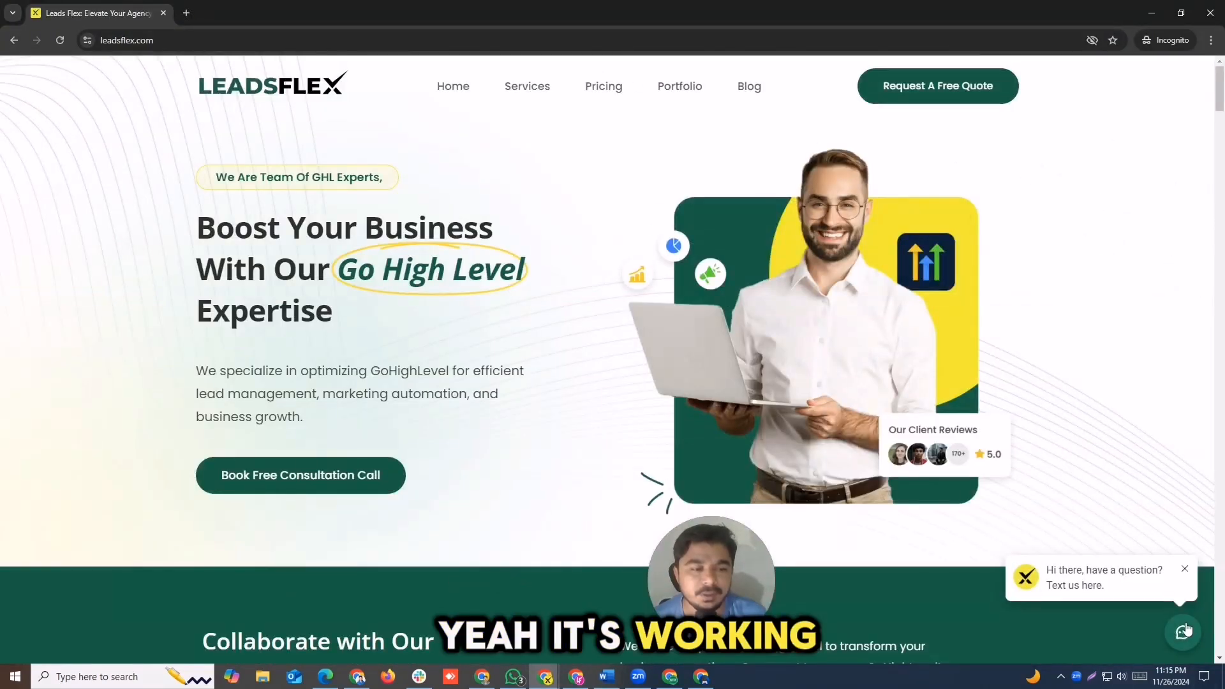
# Step: Open the chat widget on the live leadsflex.com homepage in an incognito window and check it along the page
pyautogui.click(1183, 631)
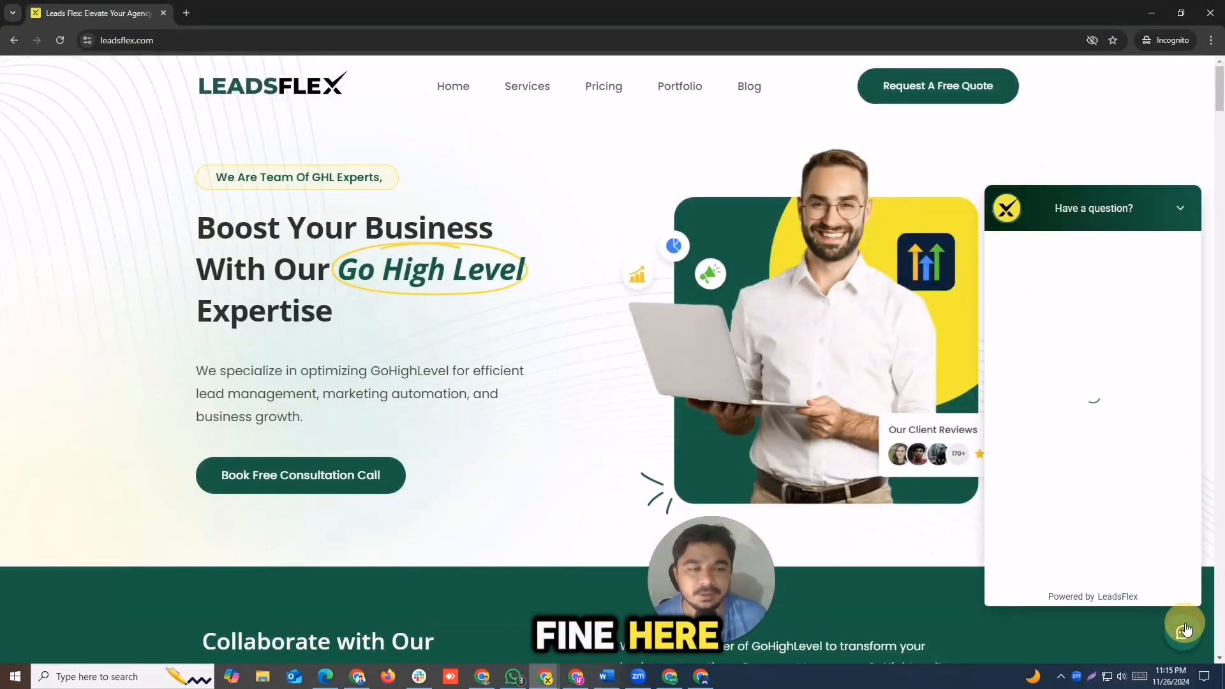
pyautogui.scroll(-15, 1215, 409)
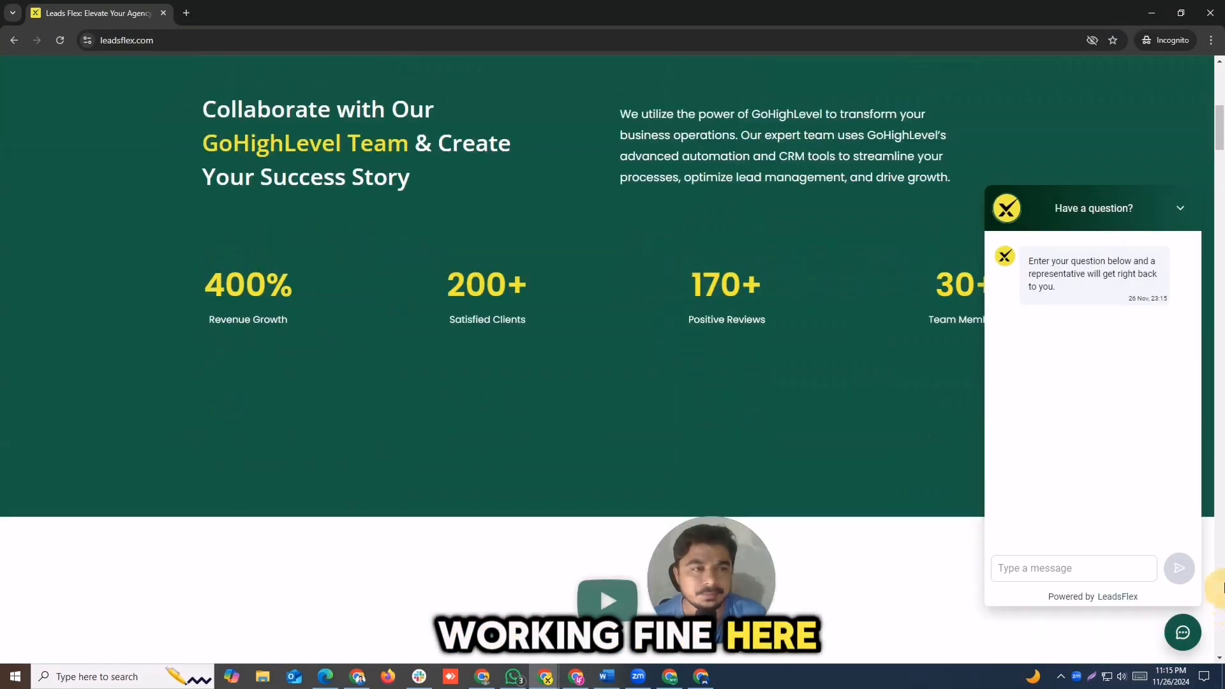
pyautogui.moveTo(1220, 288); pyautogui.dragTo(1219, 259)
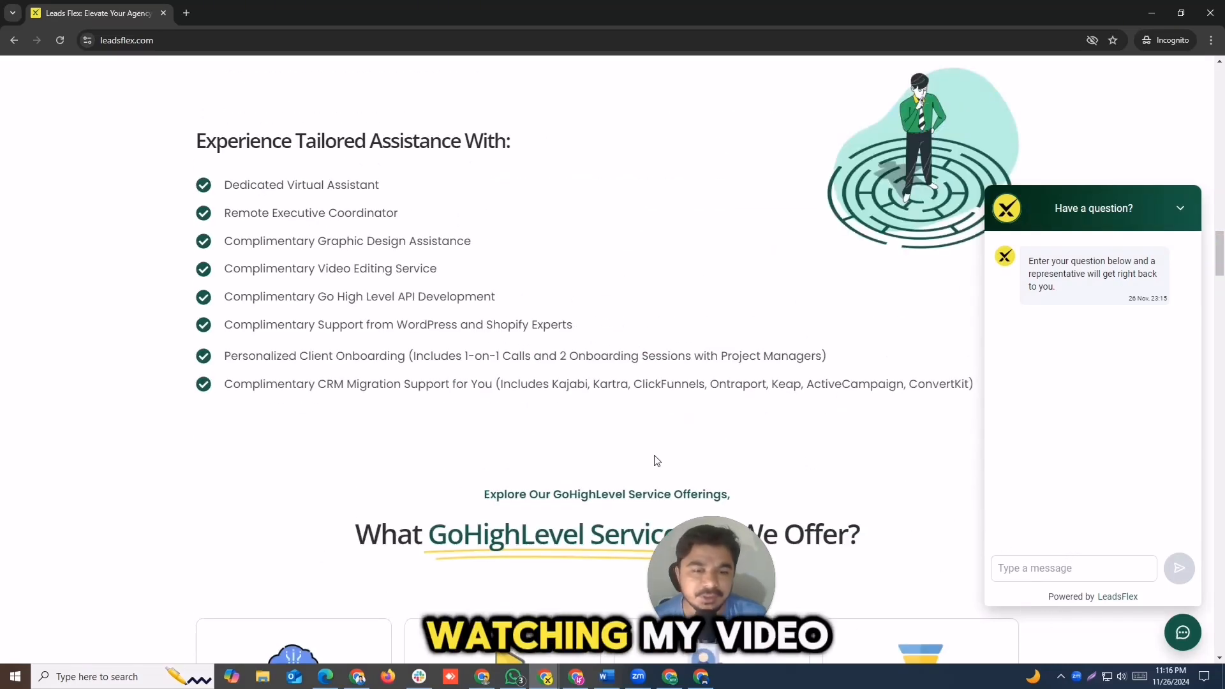
pyautogui.press('Home')
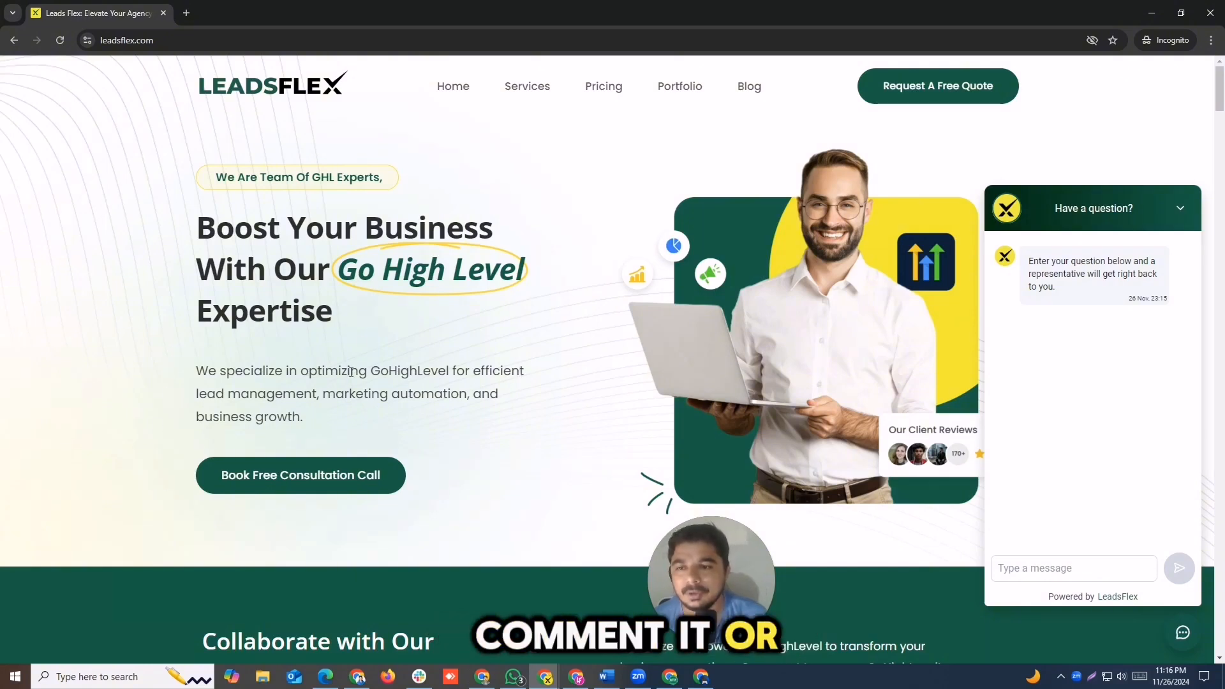
pyautogui.click(96, 39)
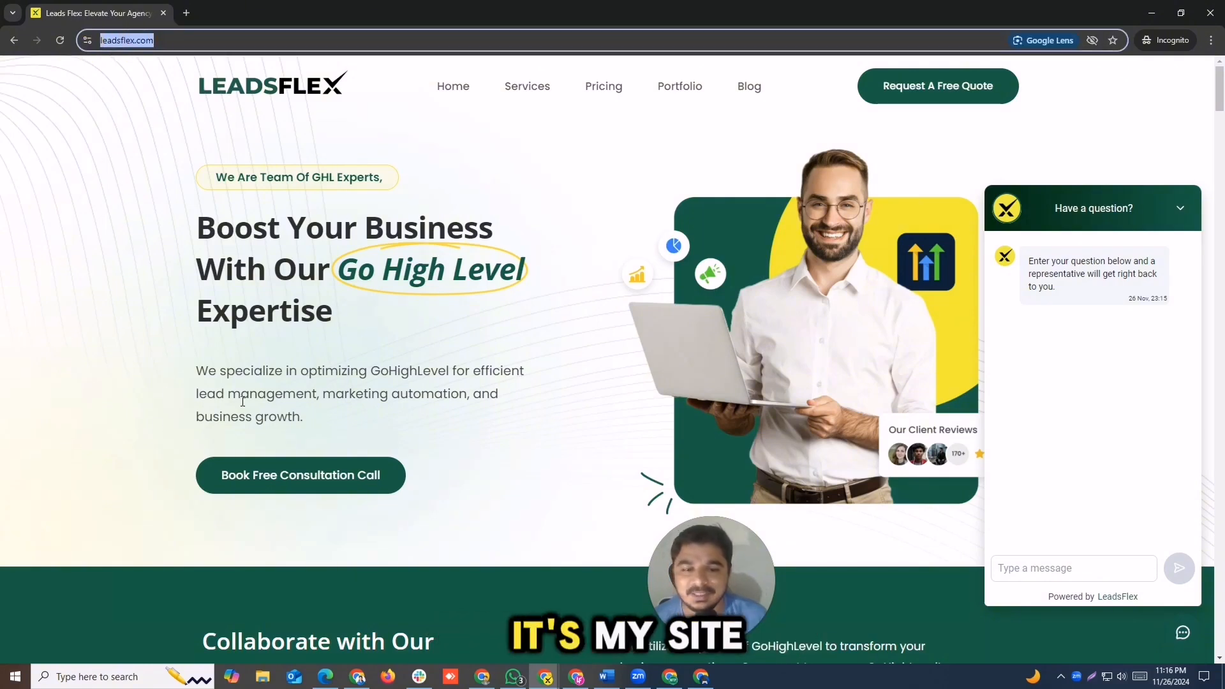